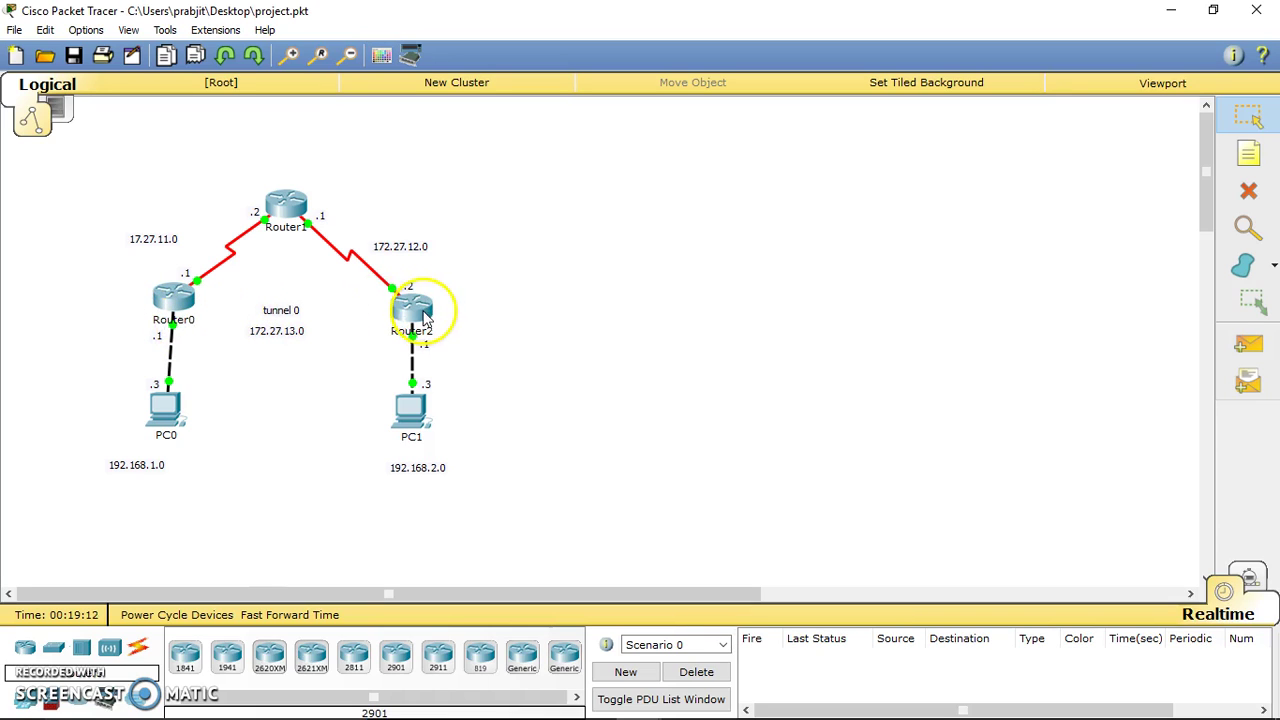
Open Router0's CLI and enter configuration for interface Tunnel0
click(170, 304)
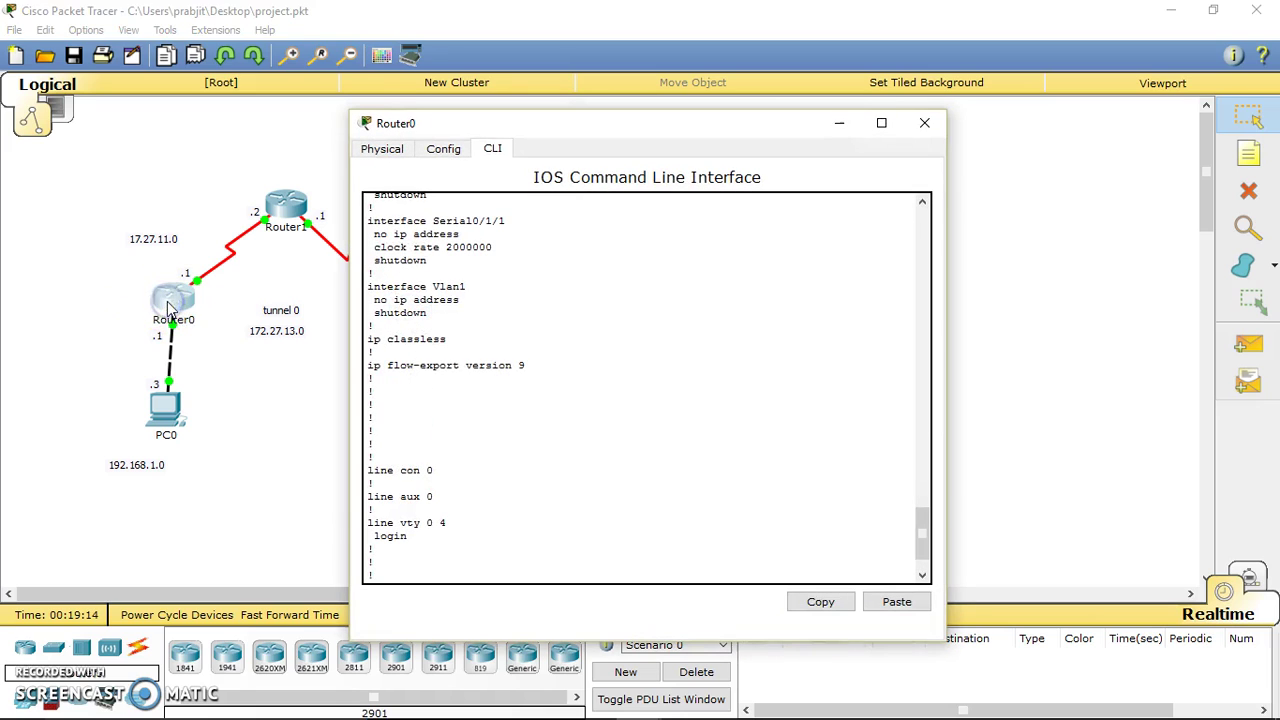
click(407, 549)
key(Return)
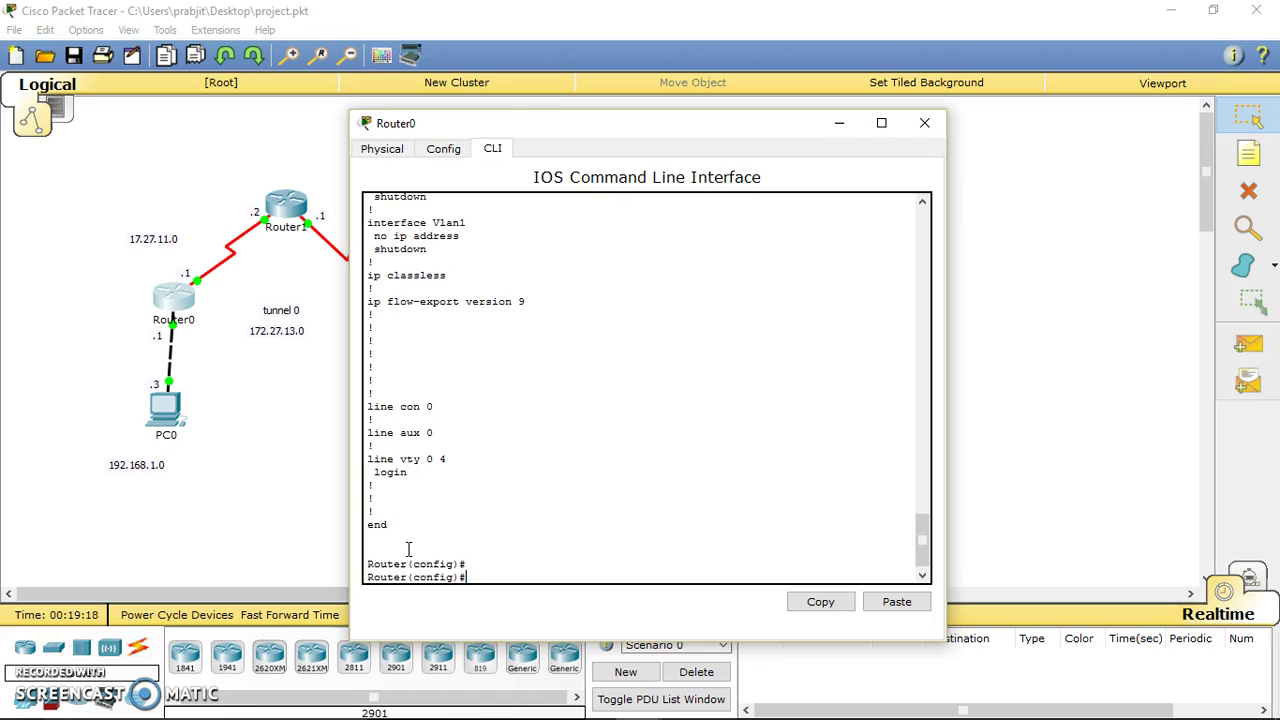
text(int tunnel 0)
key(Return)
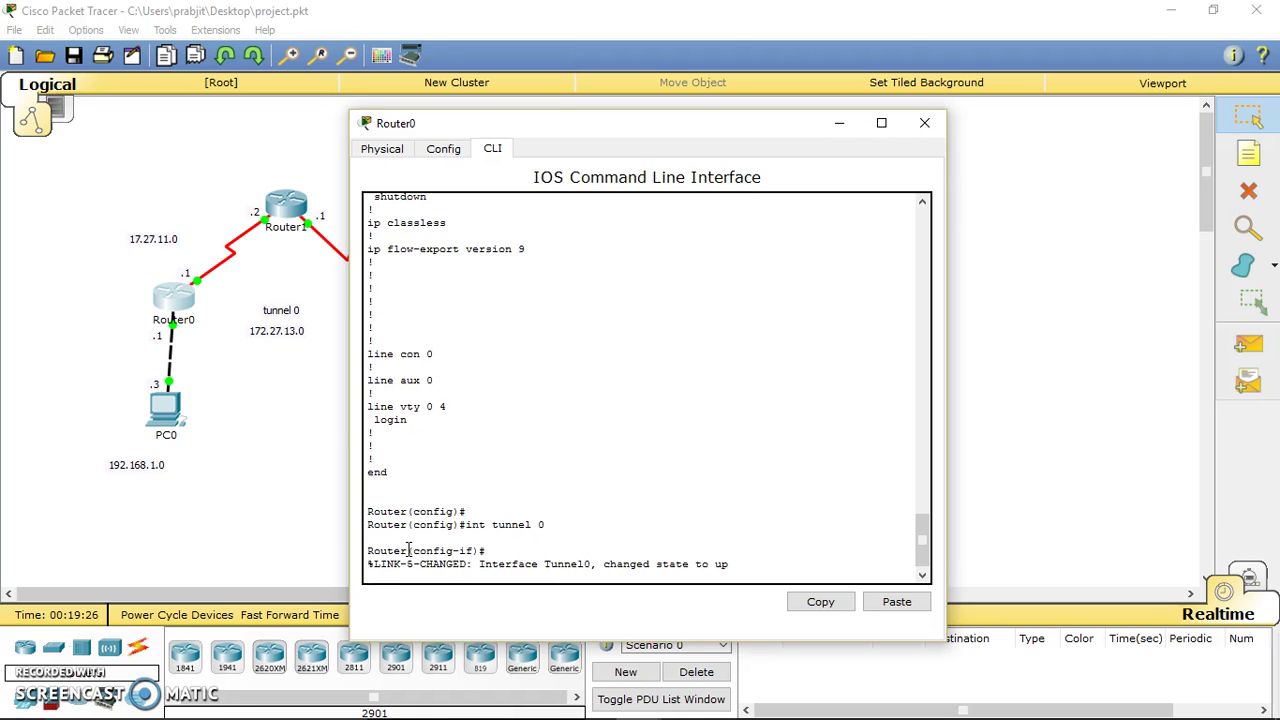
key(Return)
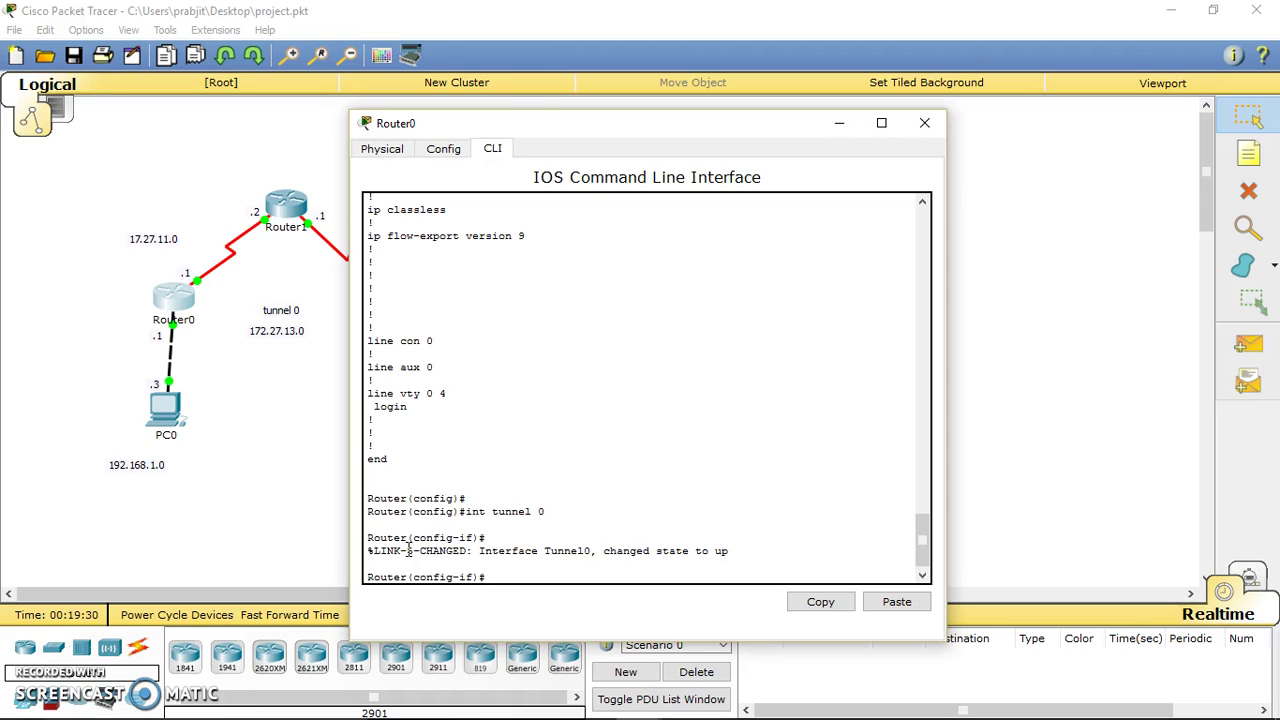
Set Router0's Tunnel0 source to s0/0/0
text(tunne)
key(Tab)
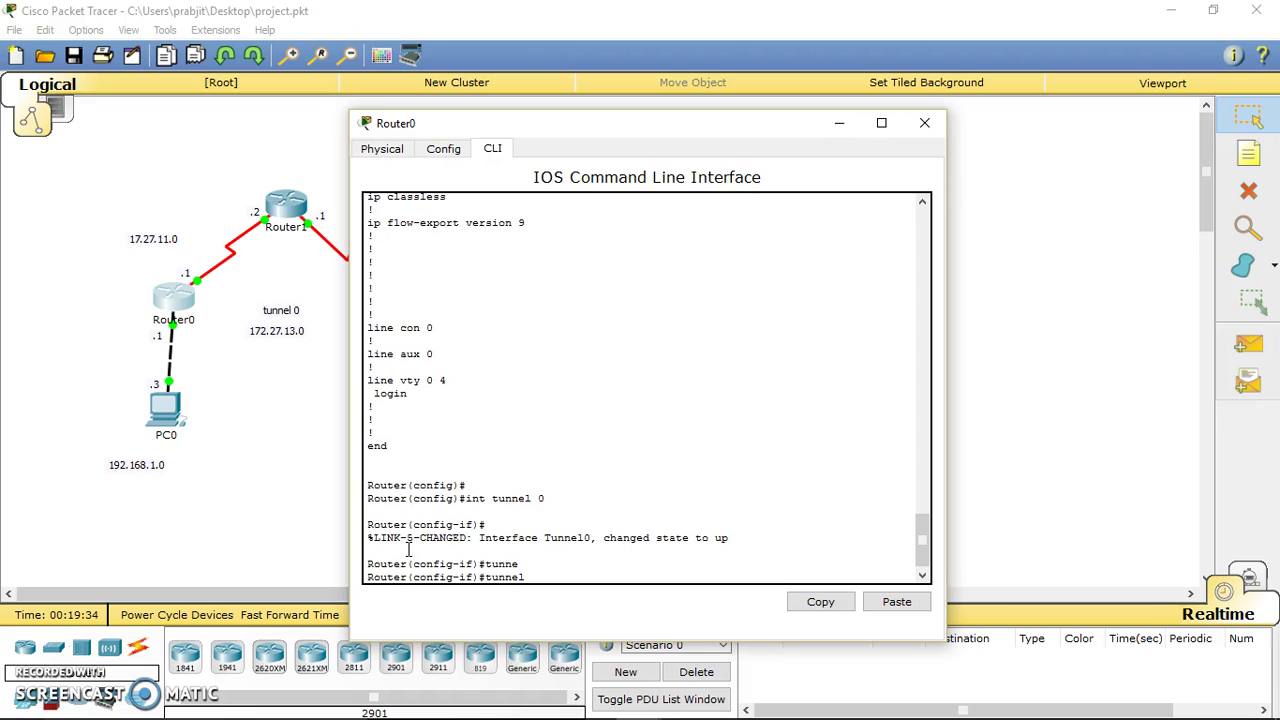
text(sour)
key(Tab)
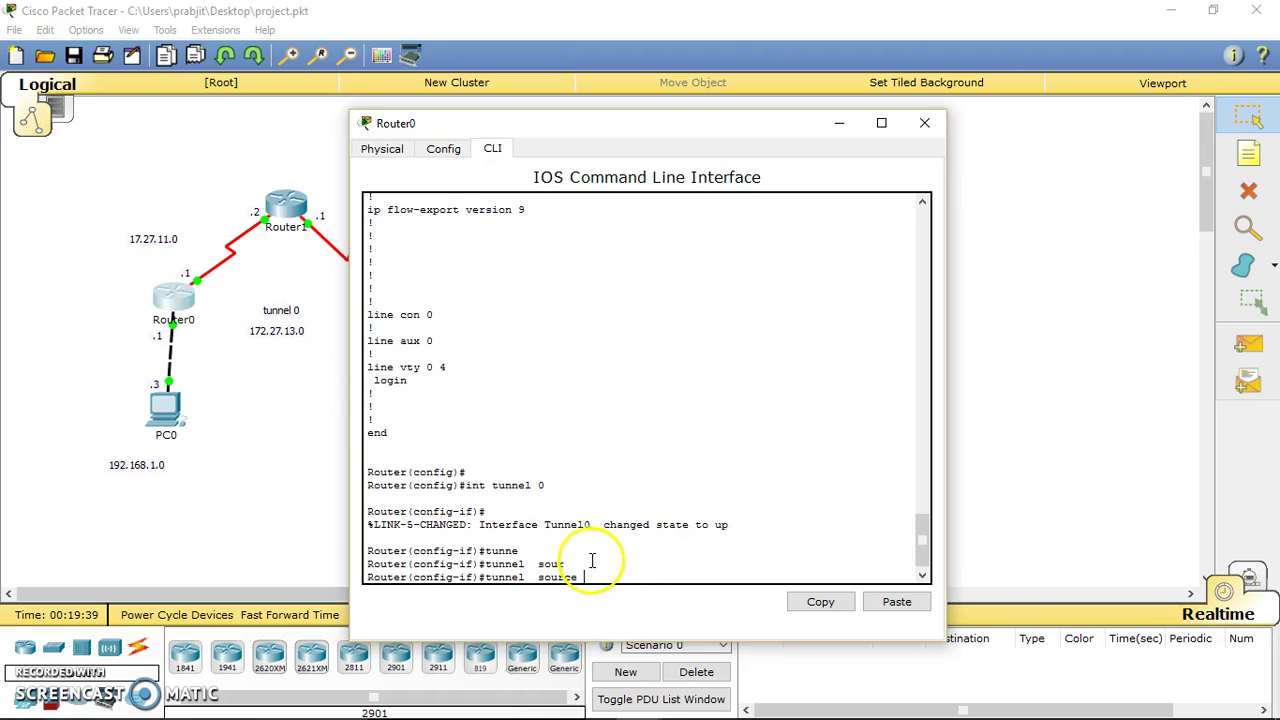
text(s0/0/)
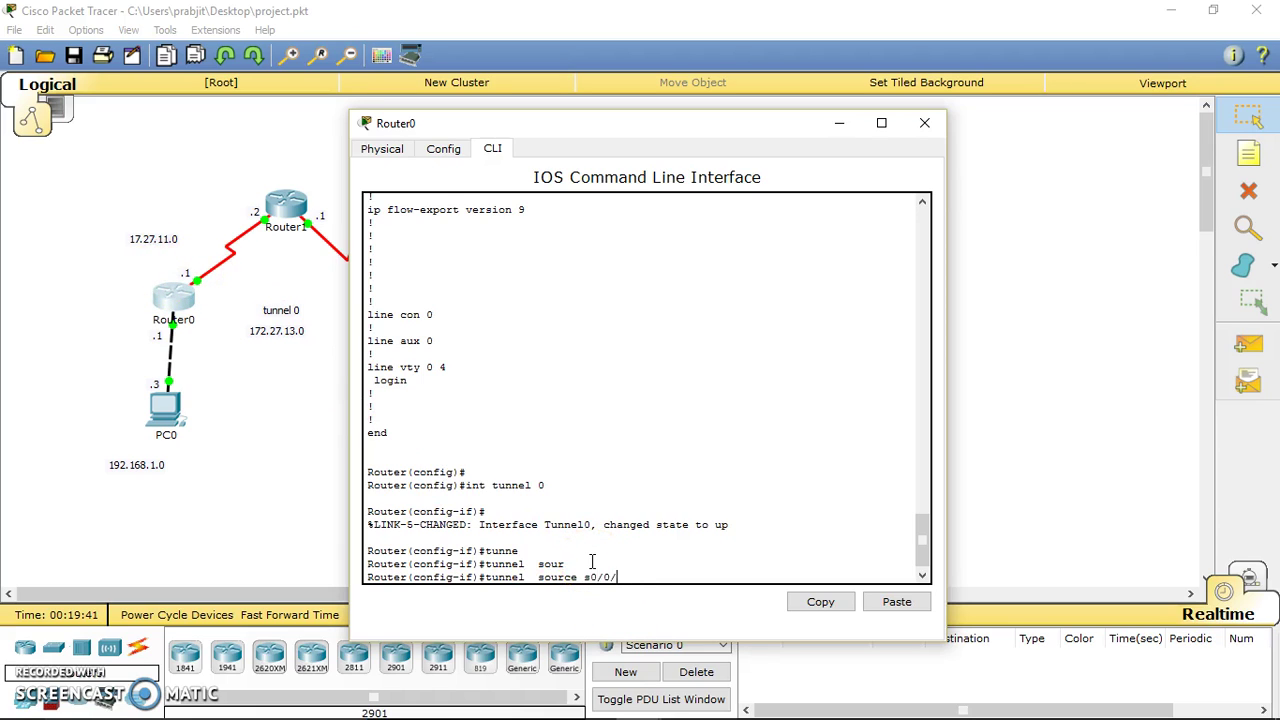
text(0)
key(Return)
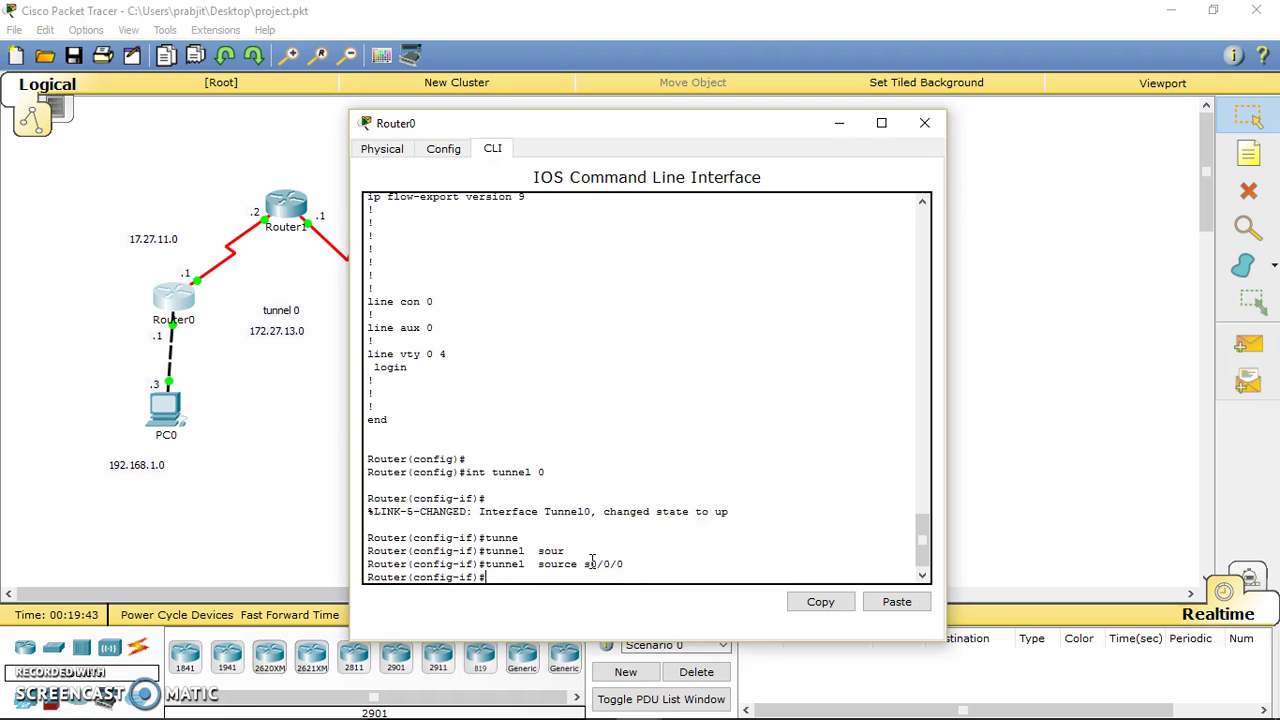
Set Router0's Tunnel0 destination to 172.27.12.2
text(tune)
key(Tab)
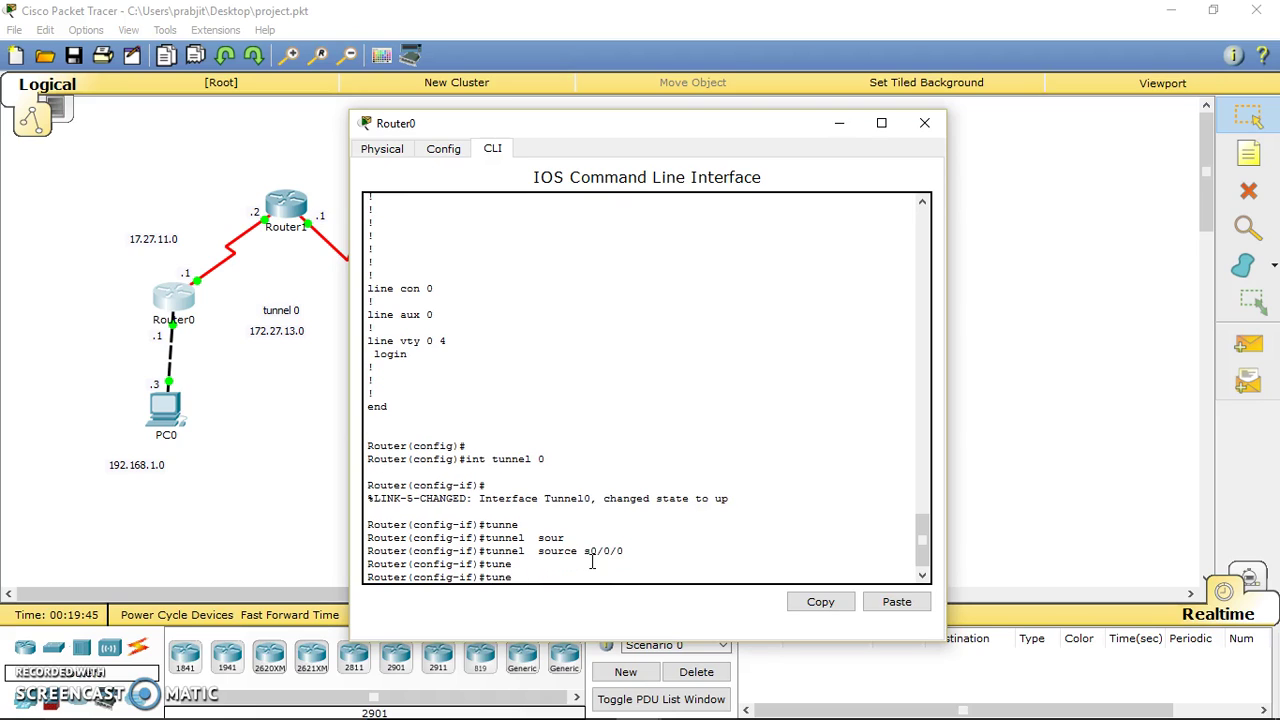
key(BackSpace)
text(n)
key(Tab)
text(de)
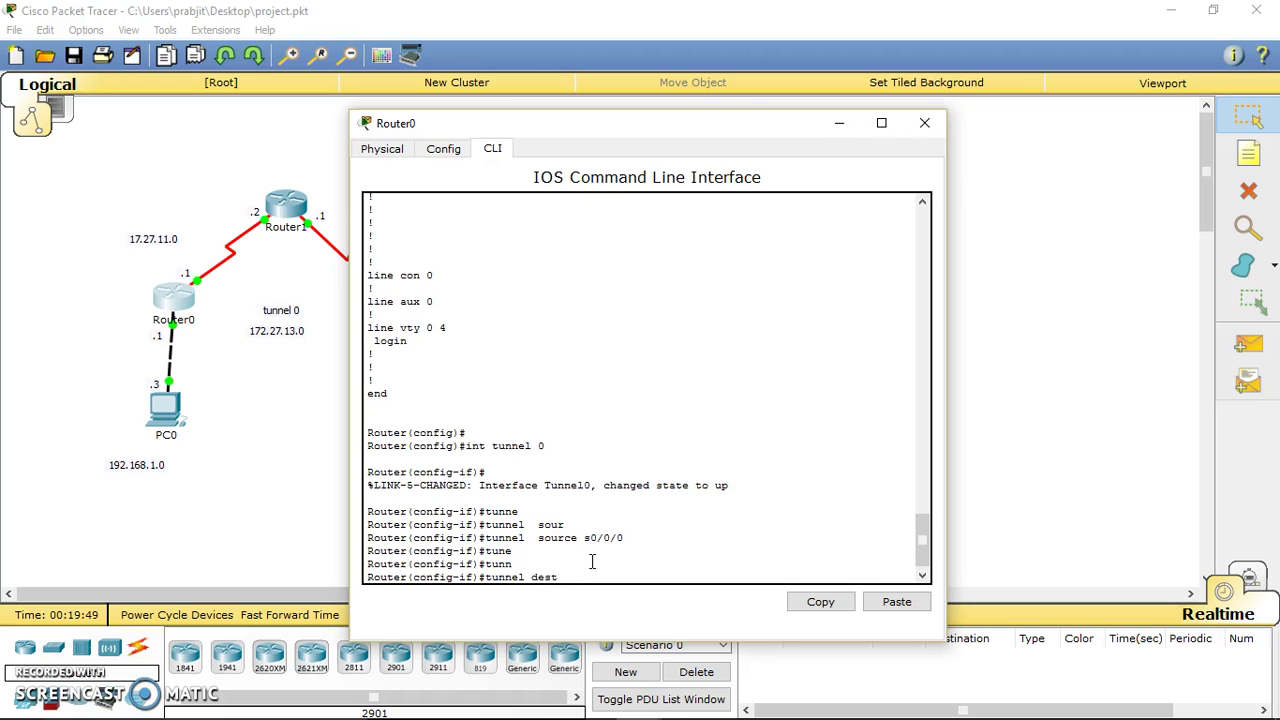
key(Tab)
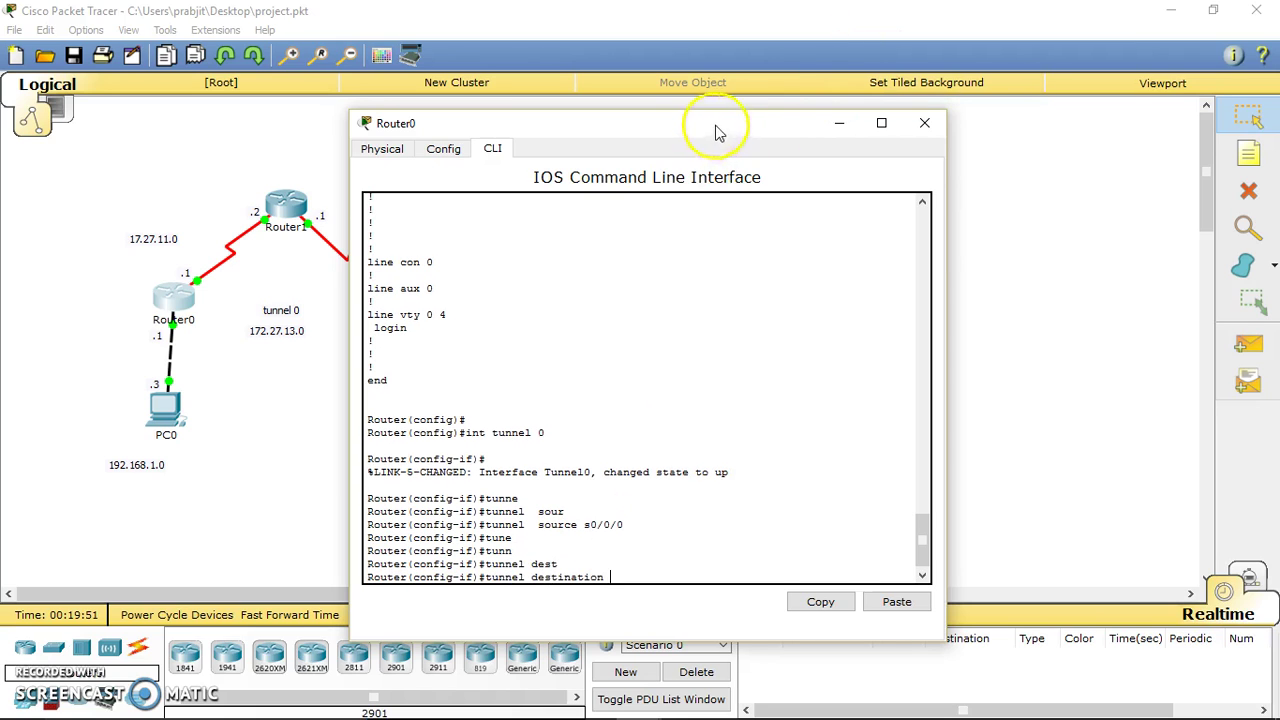
drag(716, 133, 920, 116)
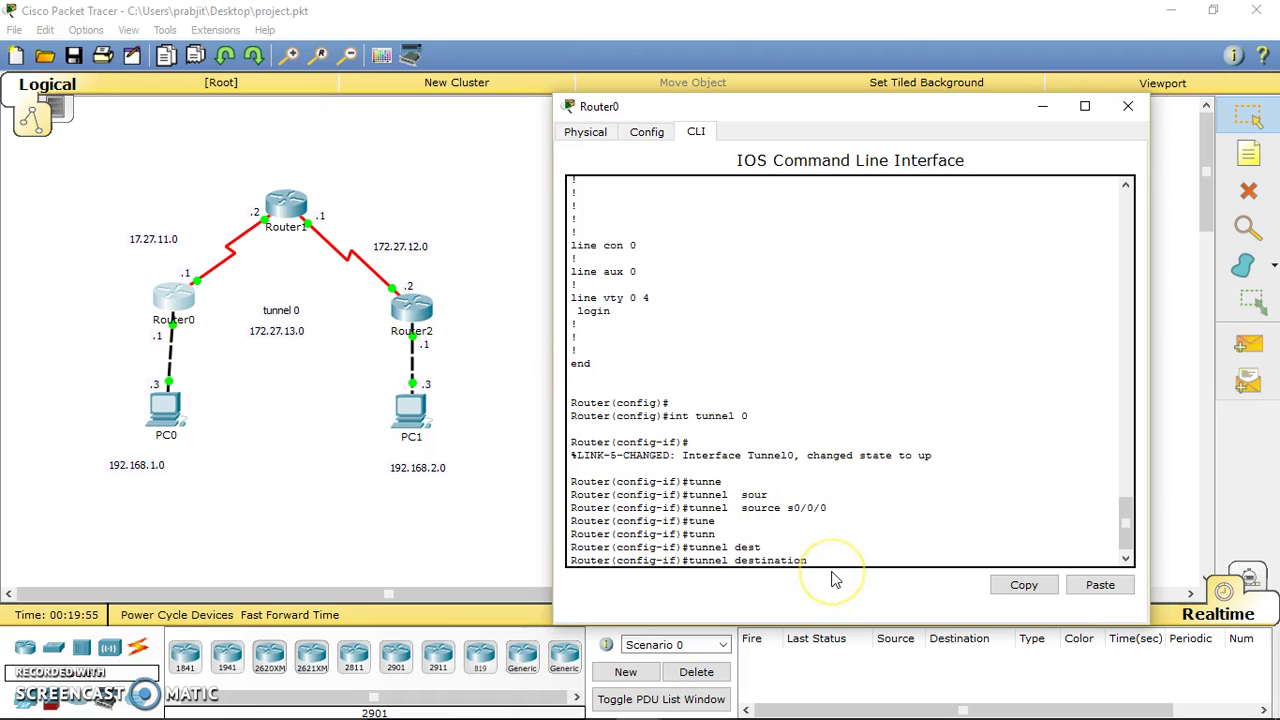
text(172.27.12.2)
key(Return)
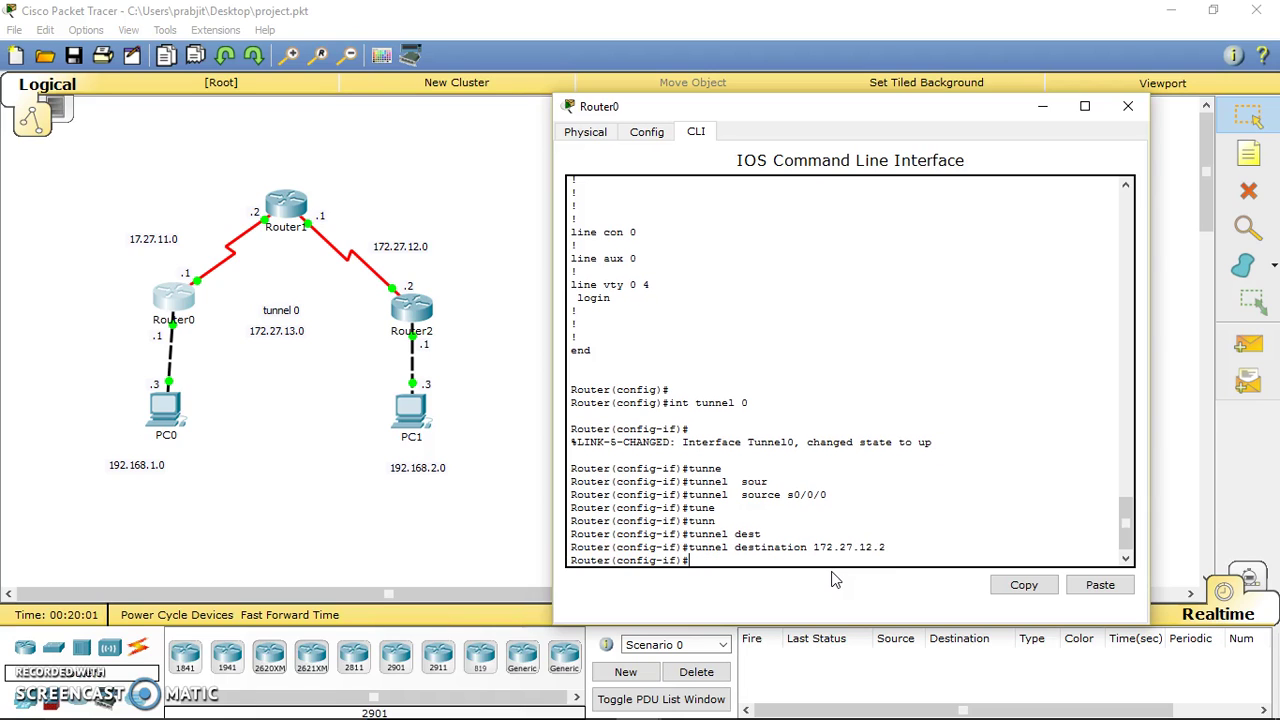
Assign Tunnel0 the IP address 172.27.13.1 255.255.255.0
text(ip address)
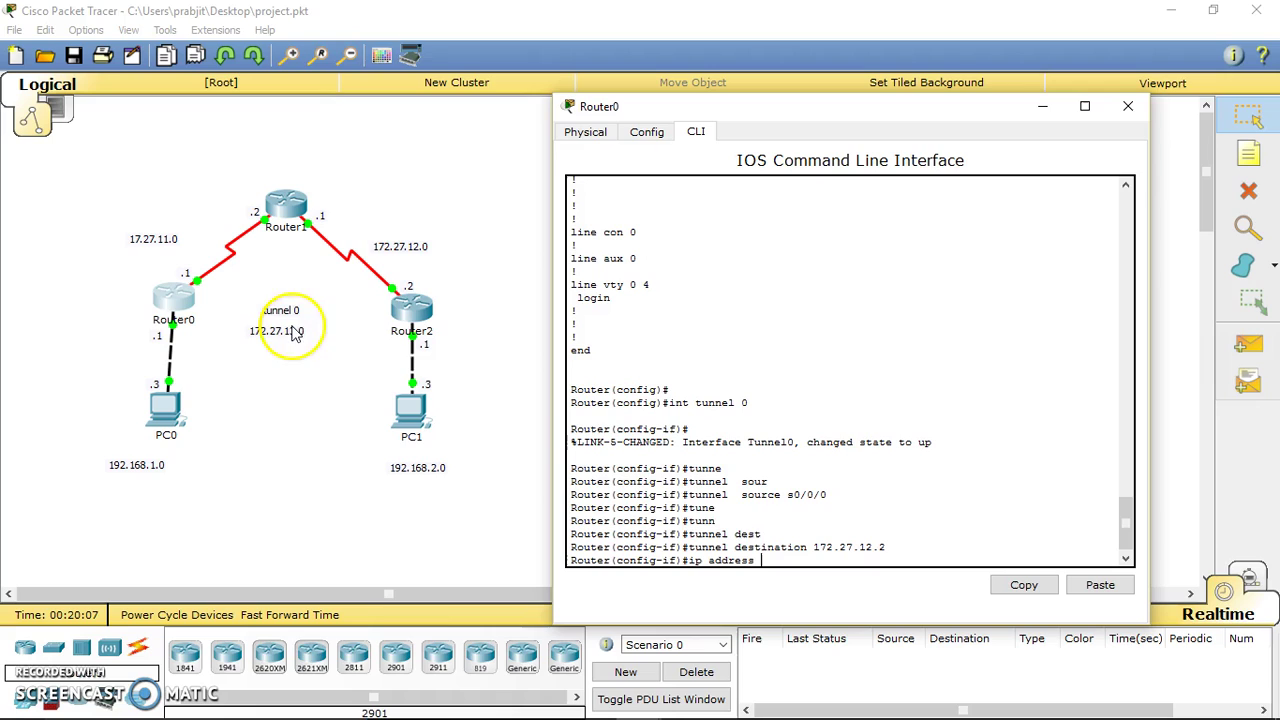
text(1)
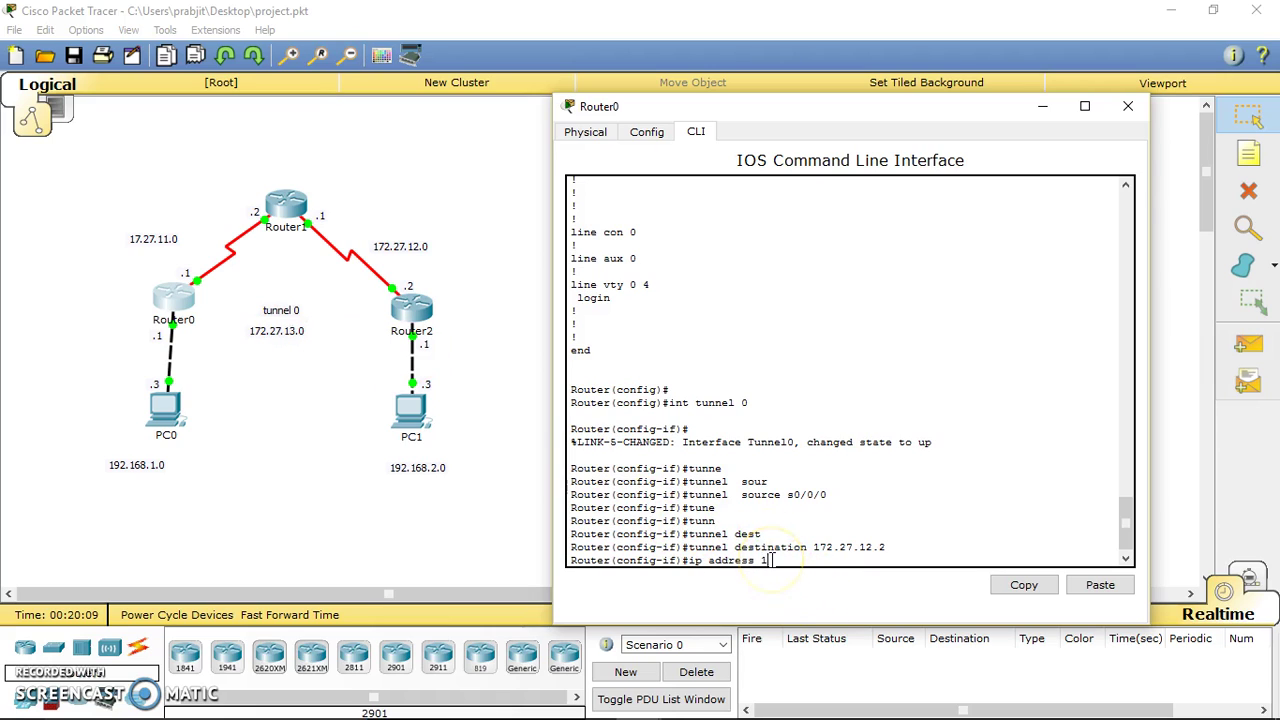
text(72.27.13.1 255.255.255.0)
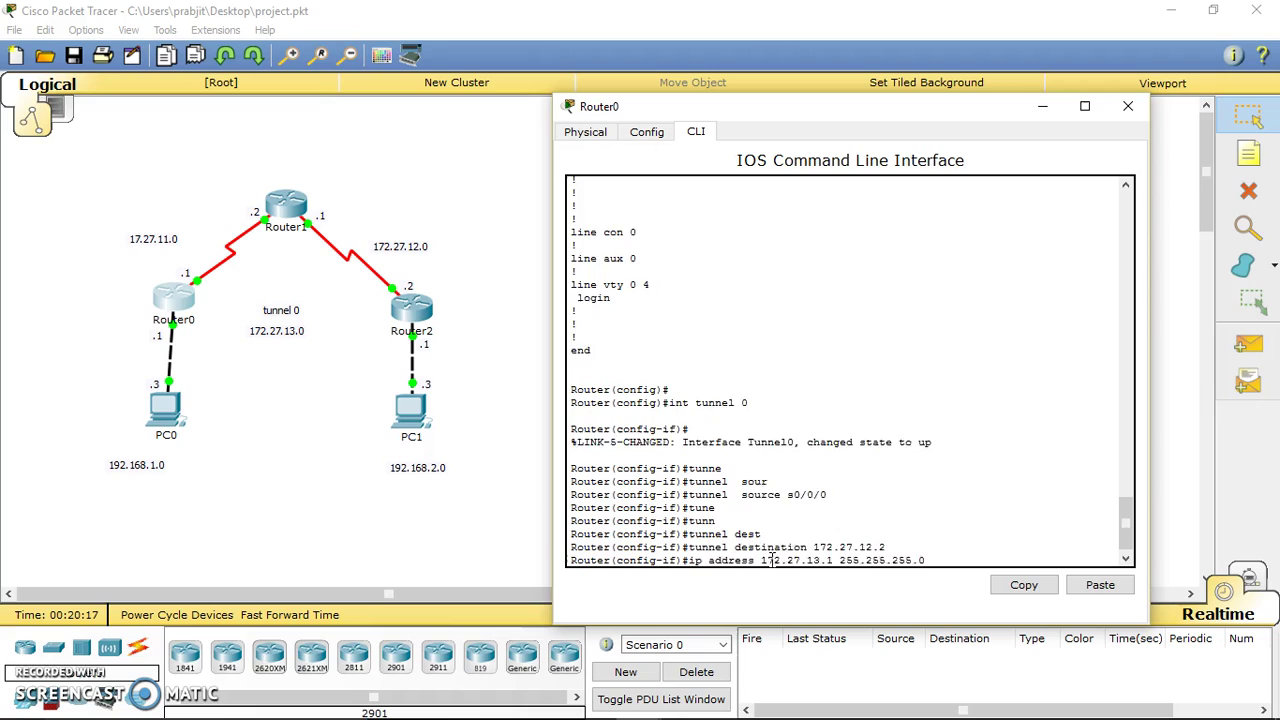
key(Return)
Add a default route 0.0.0.0 0.0.0.0 via s0/0/0 on Router0, then reopen its window
text(er(config-if)#e)
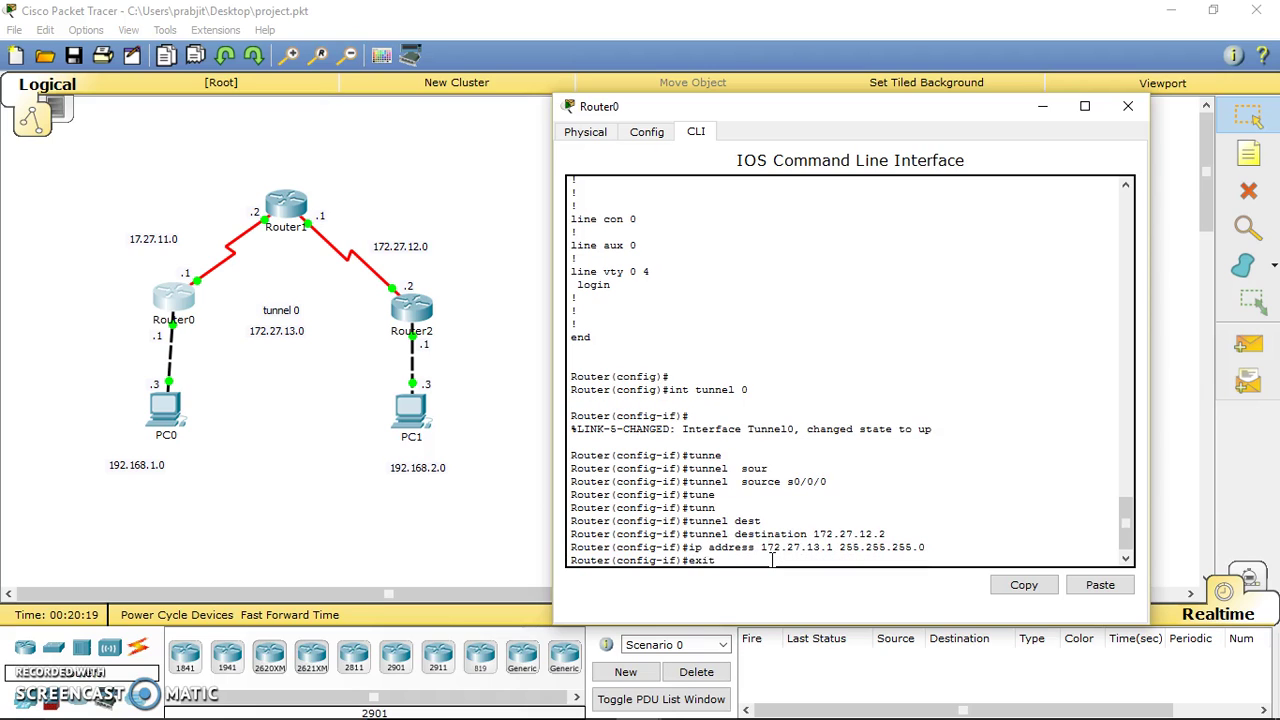
text(xit)
key(Return)
text(ip ro)
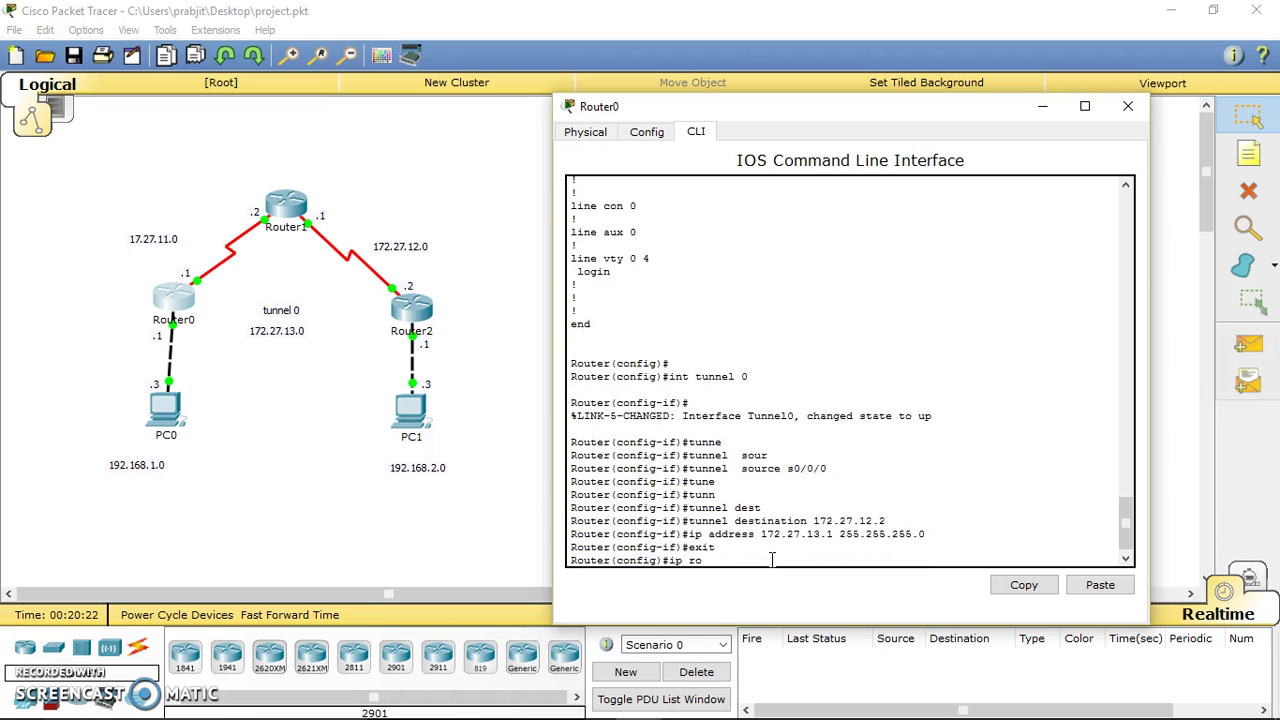
text(ute 0.0.0.0 0.0.0.0)
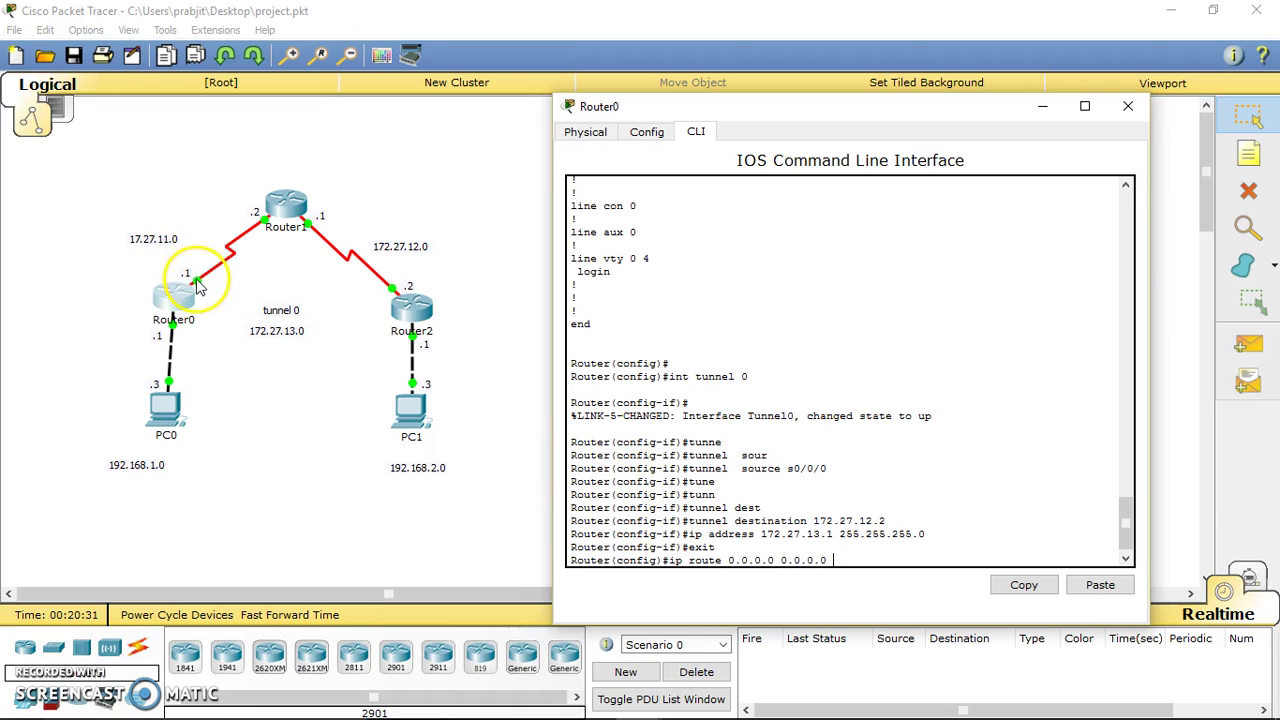
text( s0/)
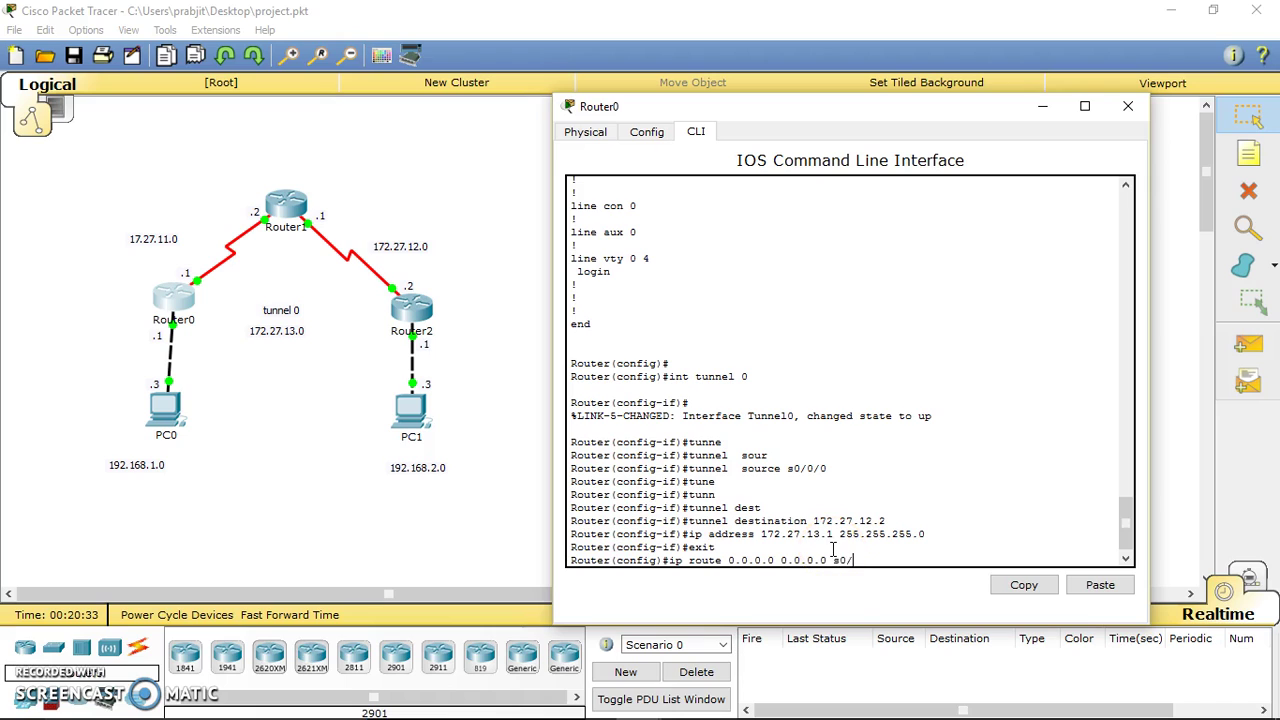
text(0/0)
key(Return)
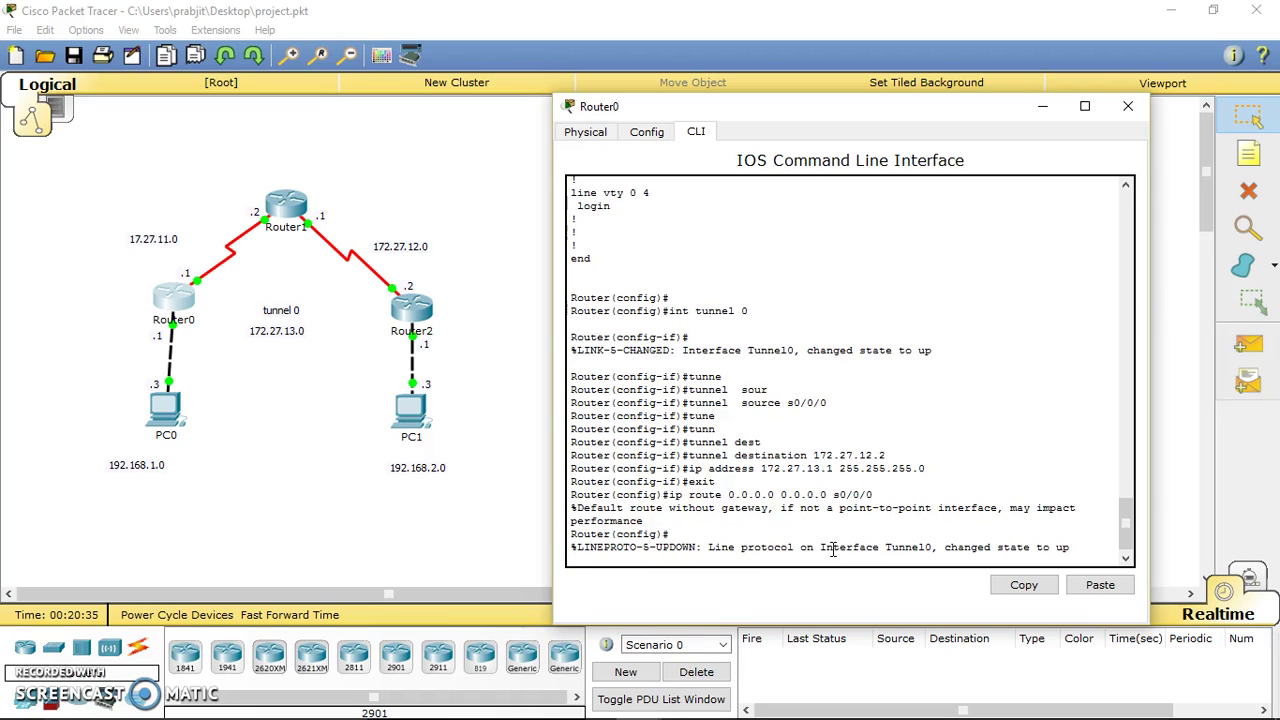
key(Return)
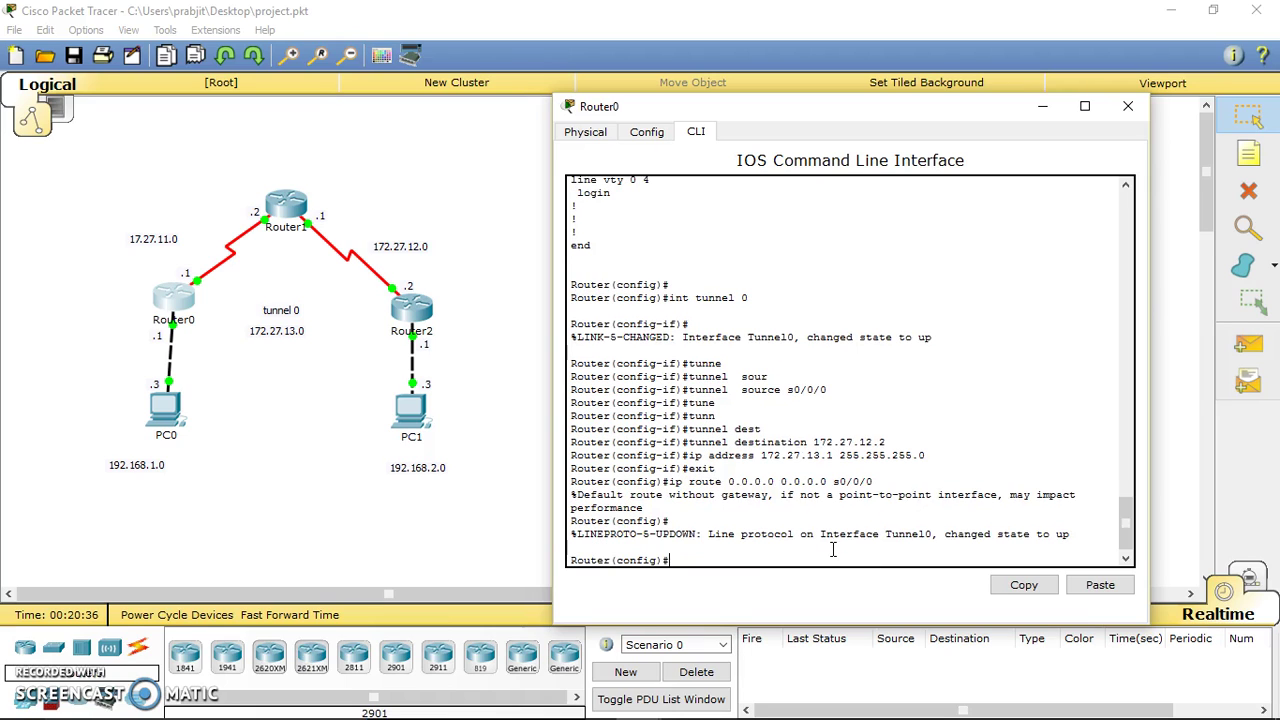
click(1045, 107)
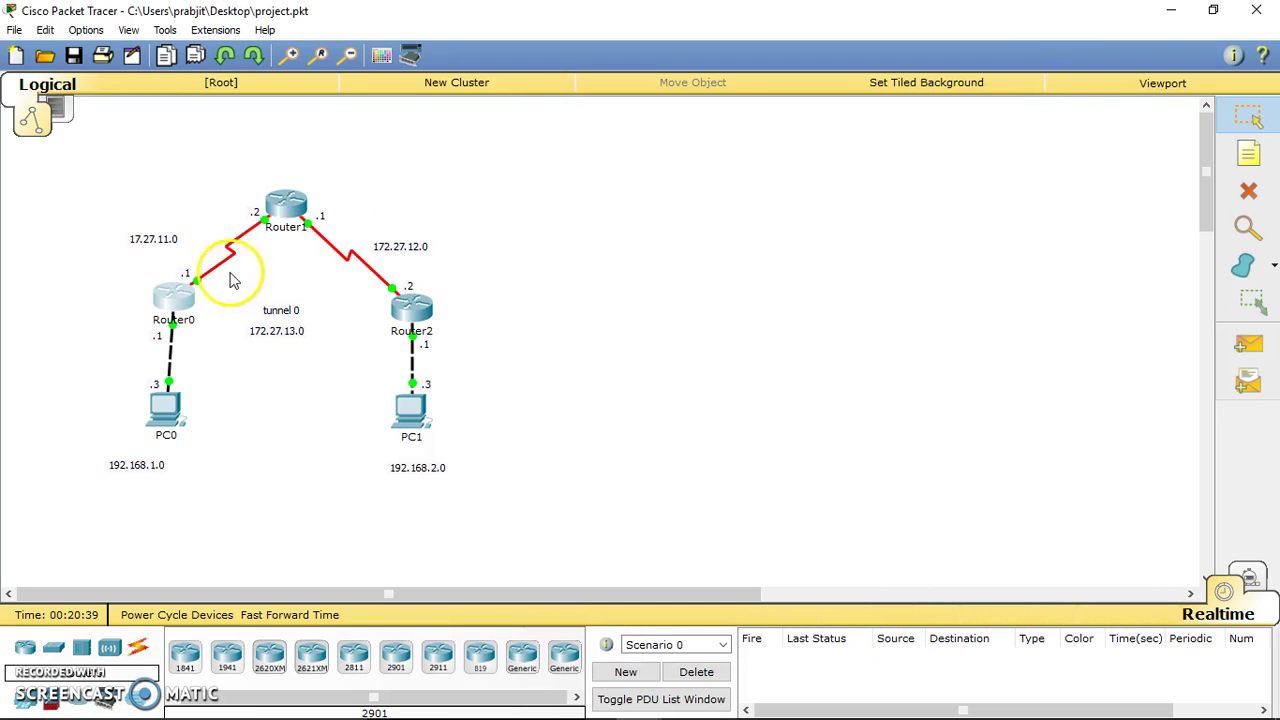
click(160, 297)
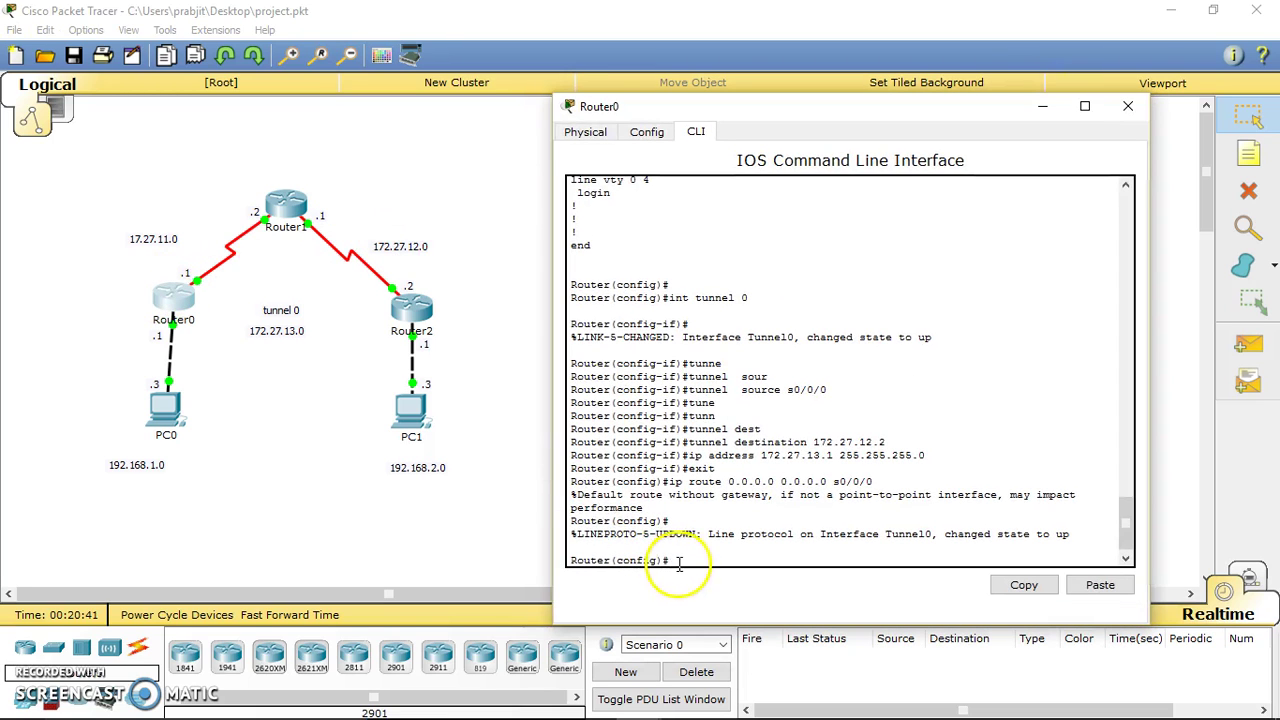
Start EIGRP process 1 on Router0 and advertise 172.27.13.0 0.0.0.255
click(679, 561)
text(route)
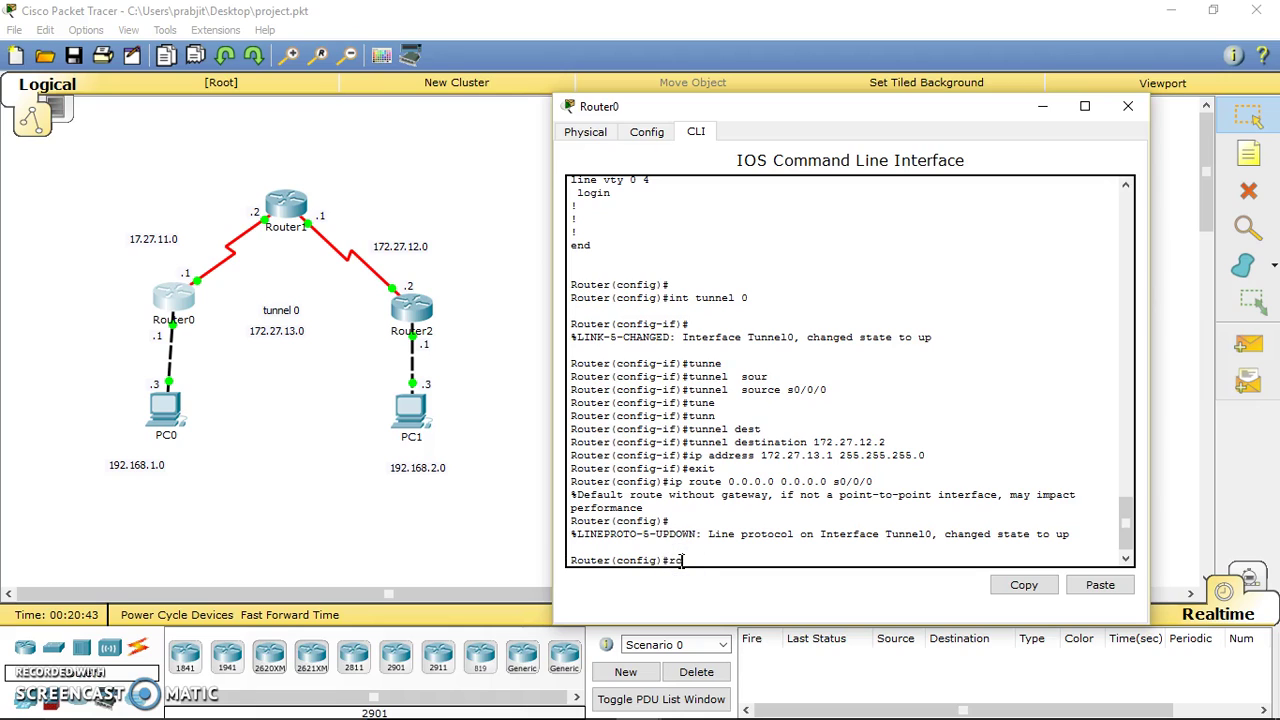
text(r eigrp 1)
key(Return)
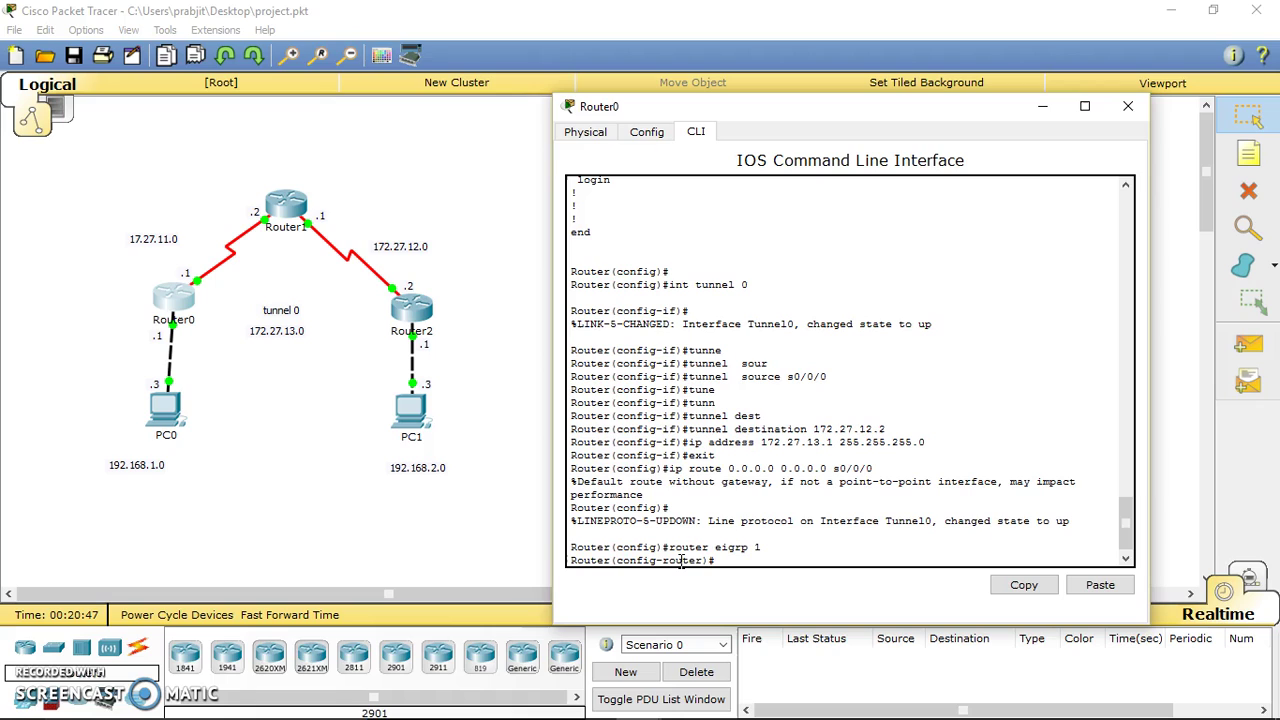
text(network)
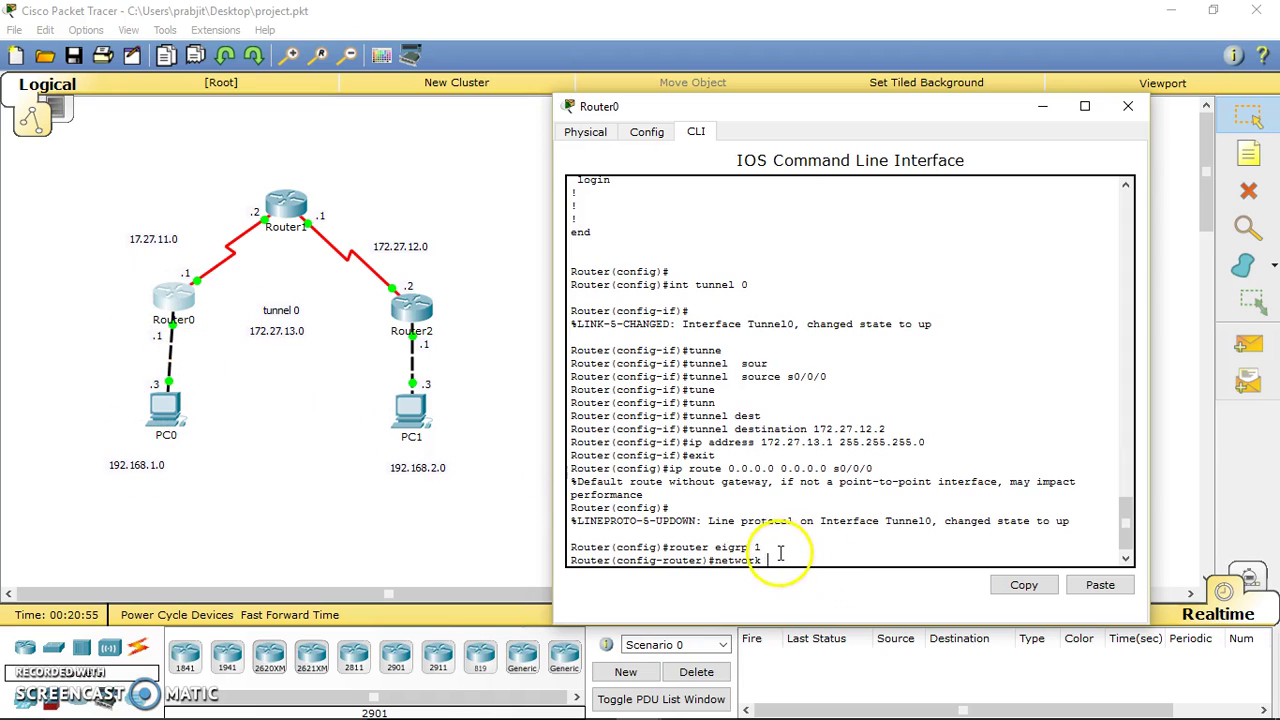
text(1)
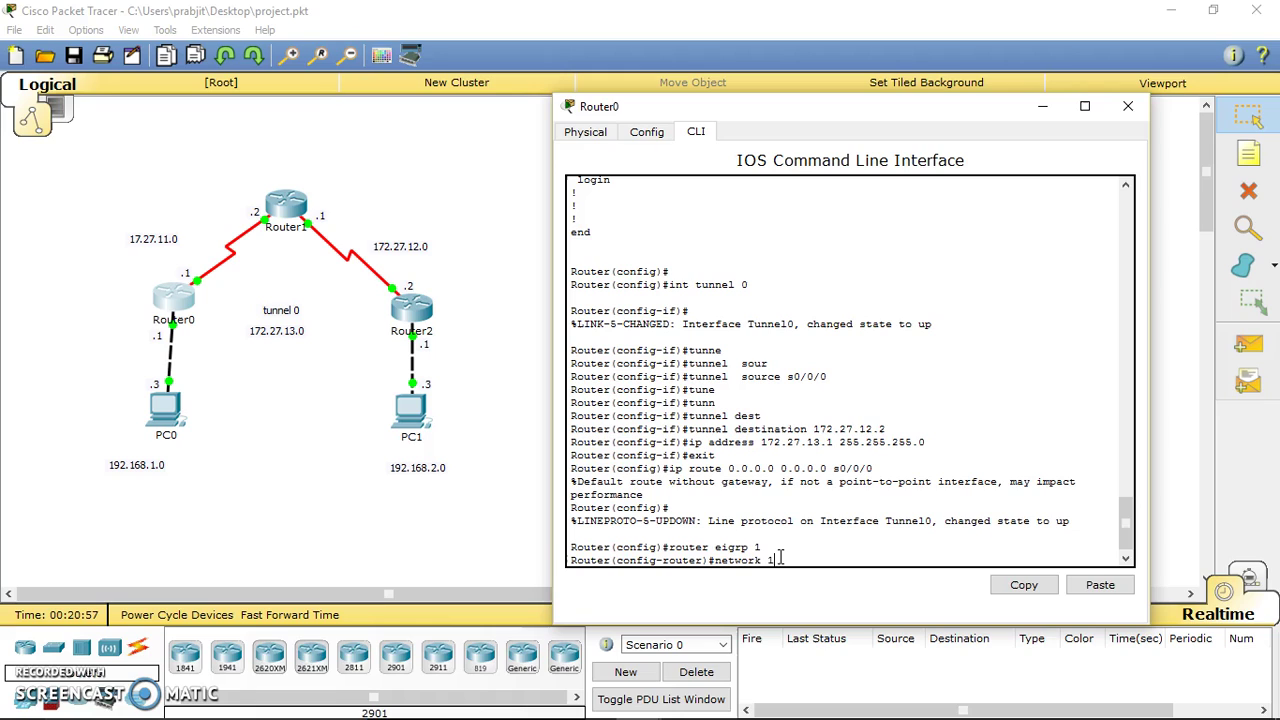
text(72.27.13.0 0.0.0.255)
key(Return)
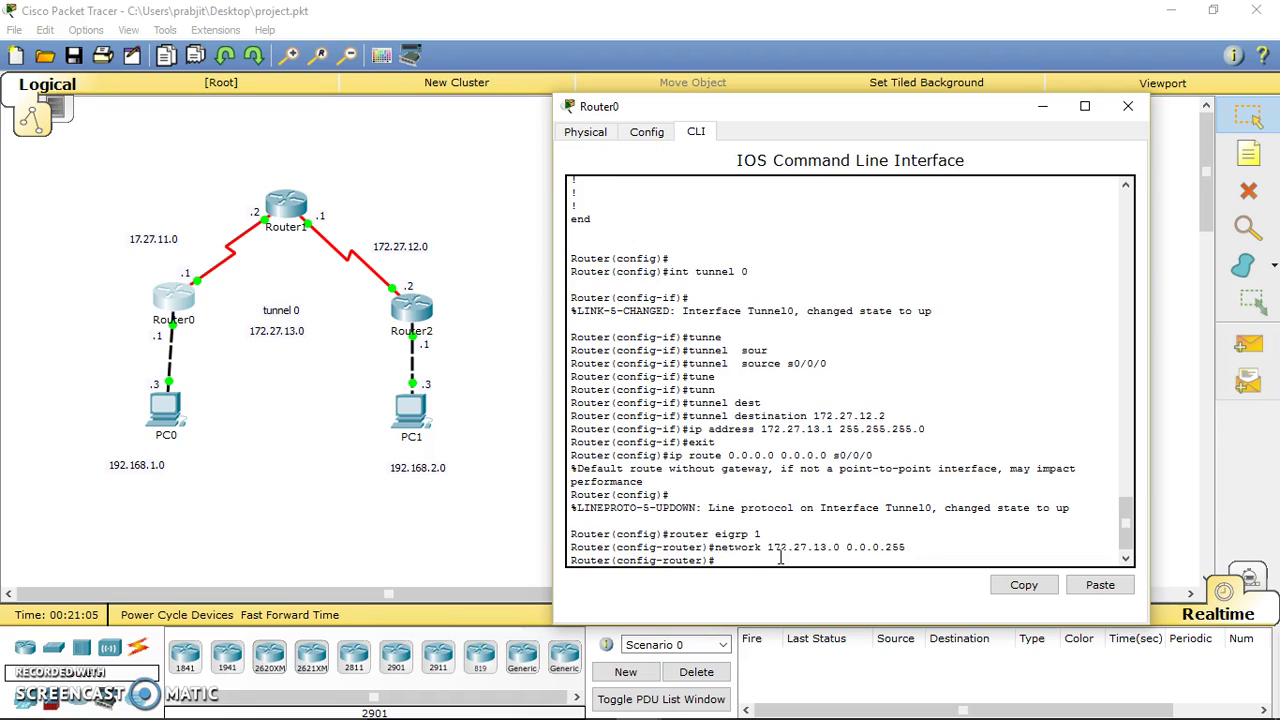
Advertise 192.168.1.0 0.0.0.255, make g0/0 passive, and exit EIGRP configuration
text(network 192.168.1.0 0.0.0.255)
key(Return)
text(pas)
key(Tab)
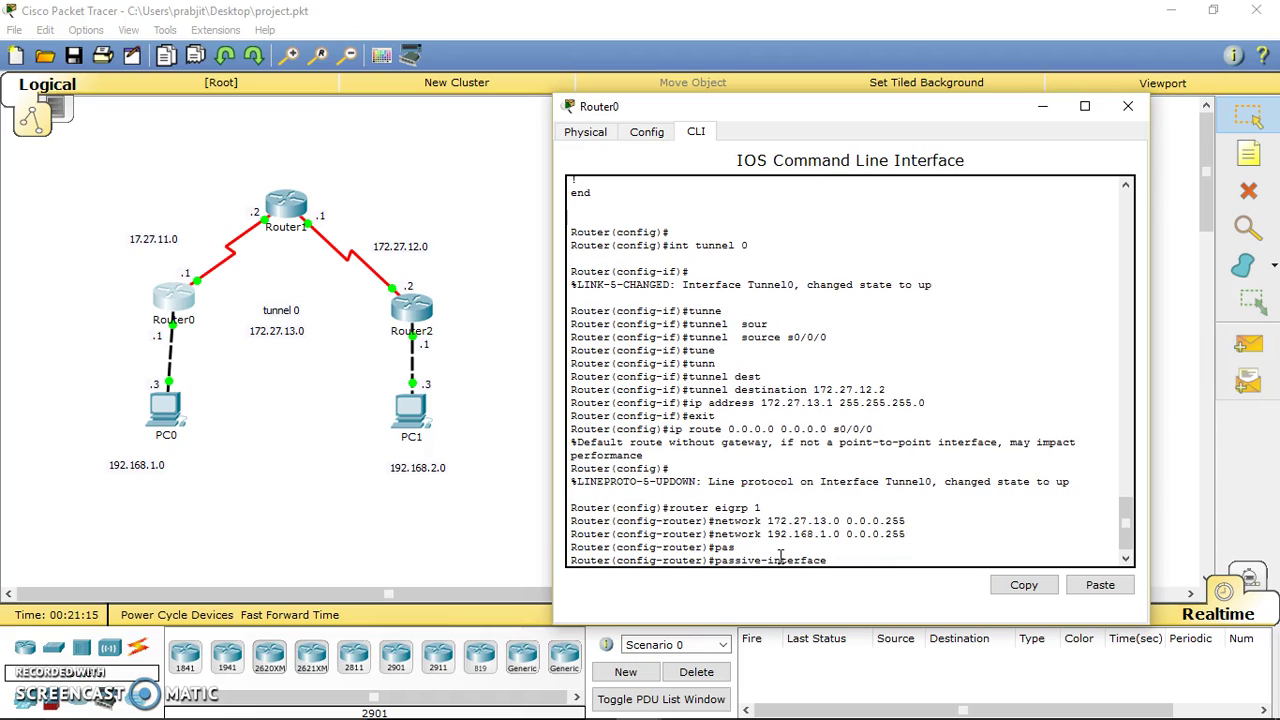
text(g0/0)
key(Return)
text(ex)
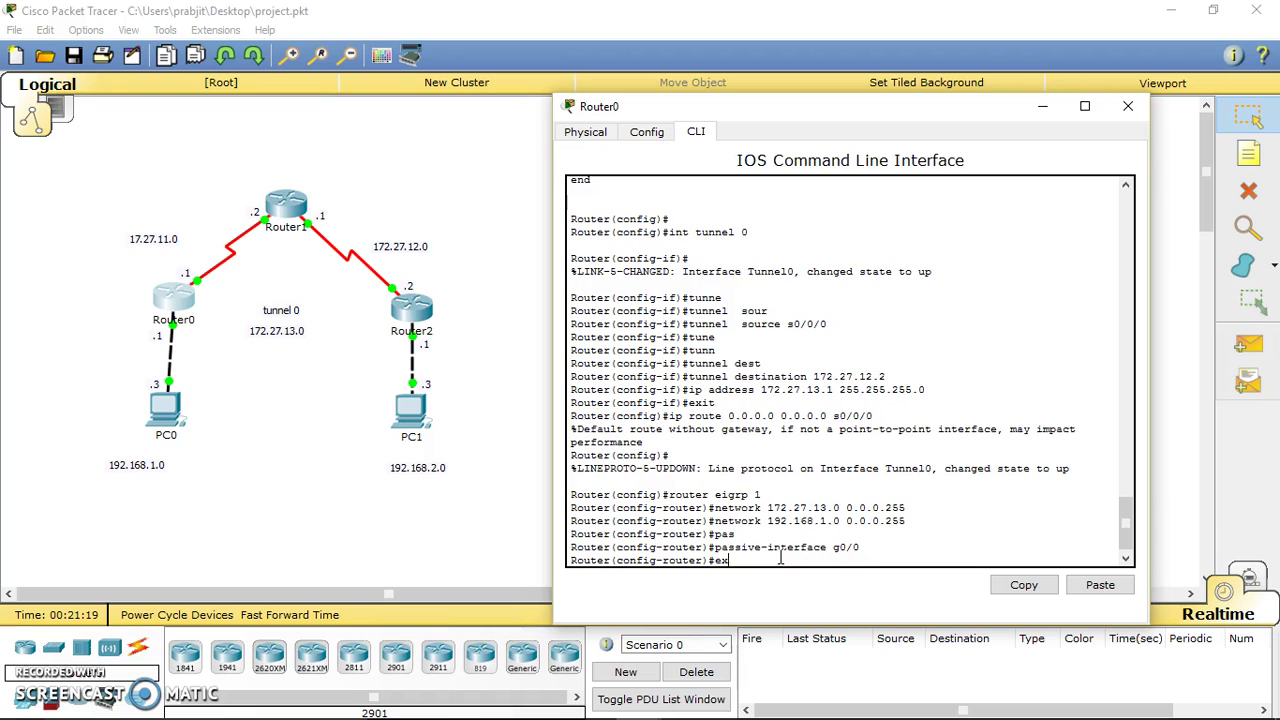
text(it)
key(Return)
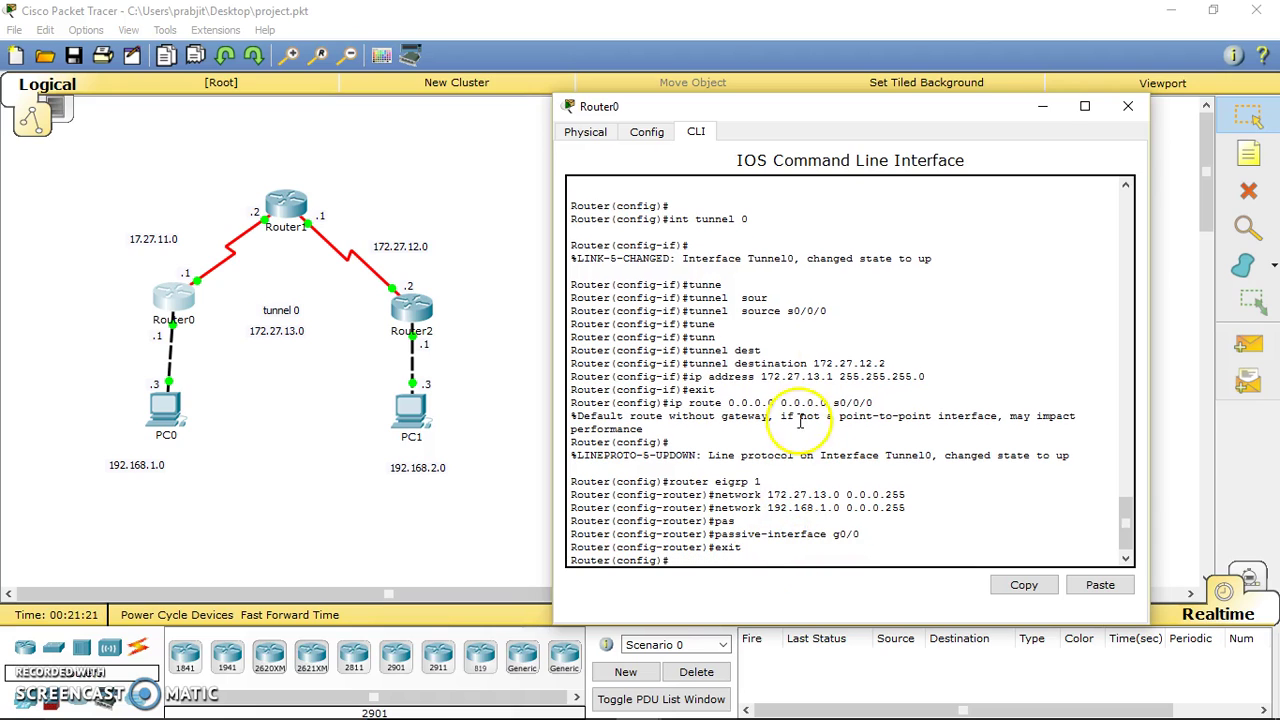
Switch to Router2's CLI and enter configuration for interface Tunnel0
click(1041, 110)
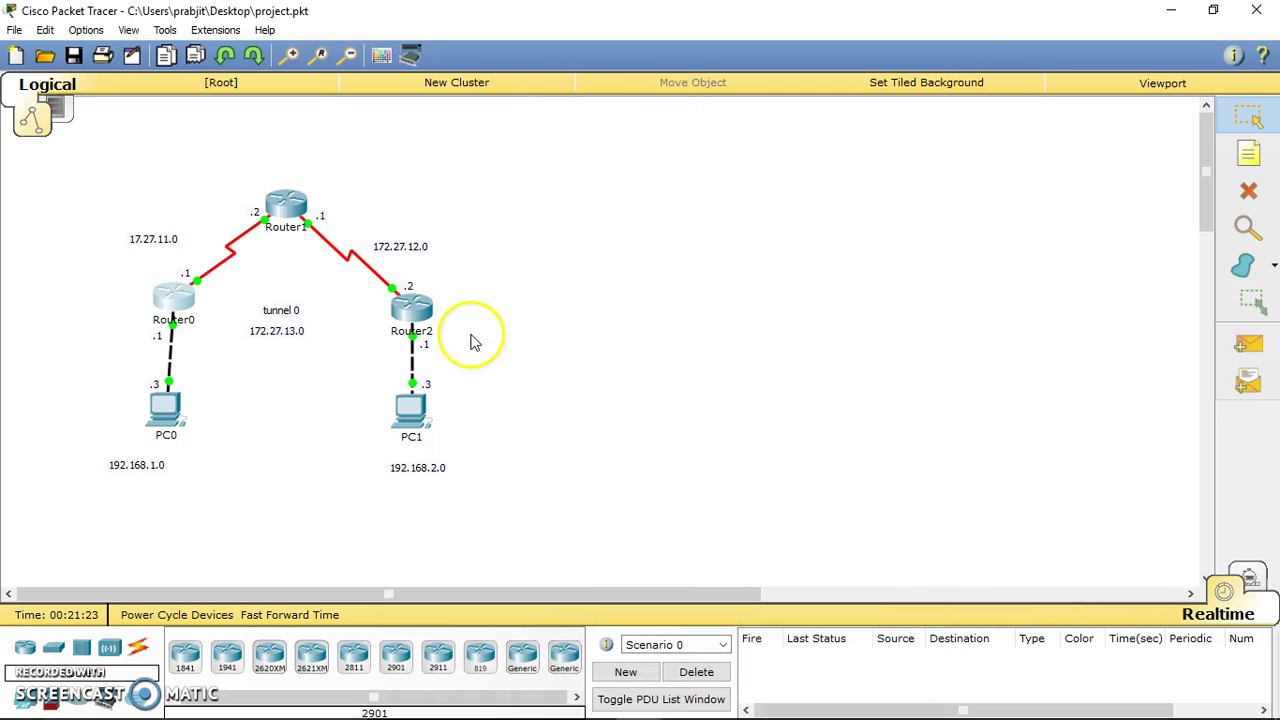
click(405, 305)
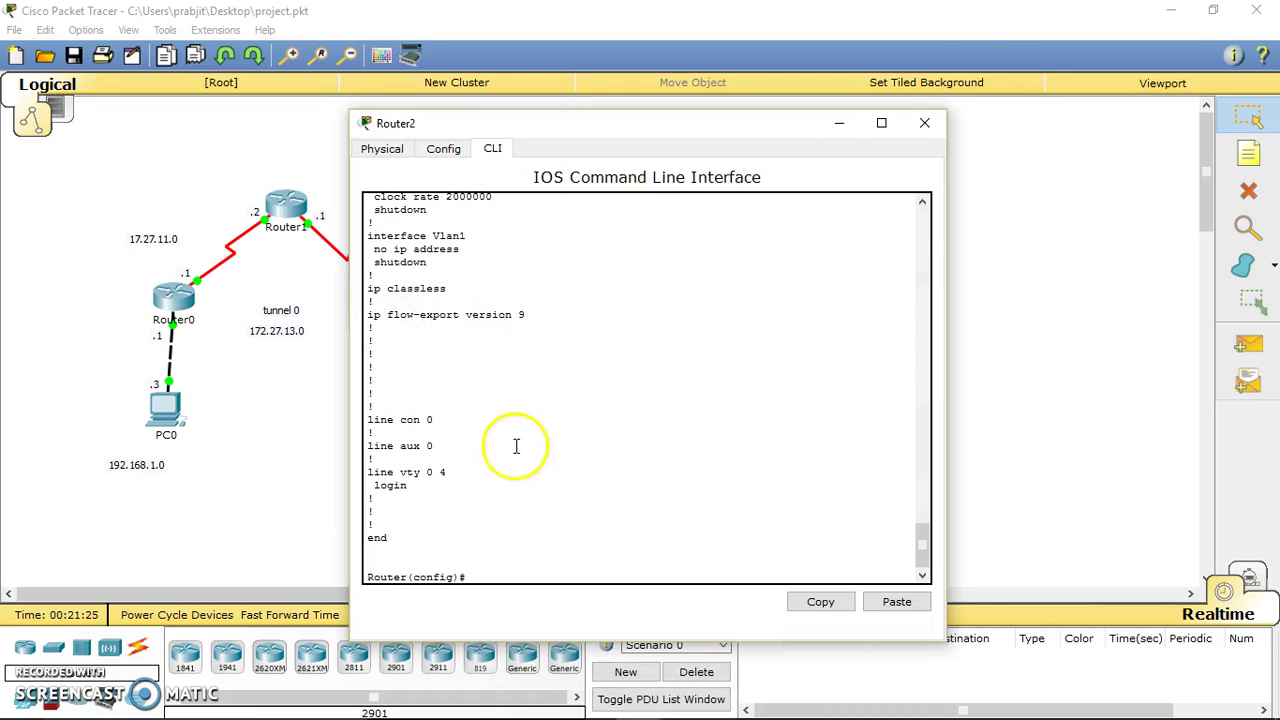
click(492, 579)
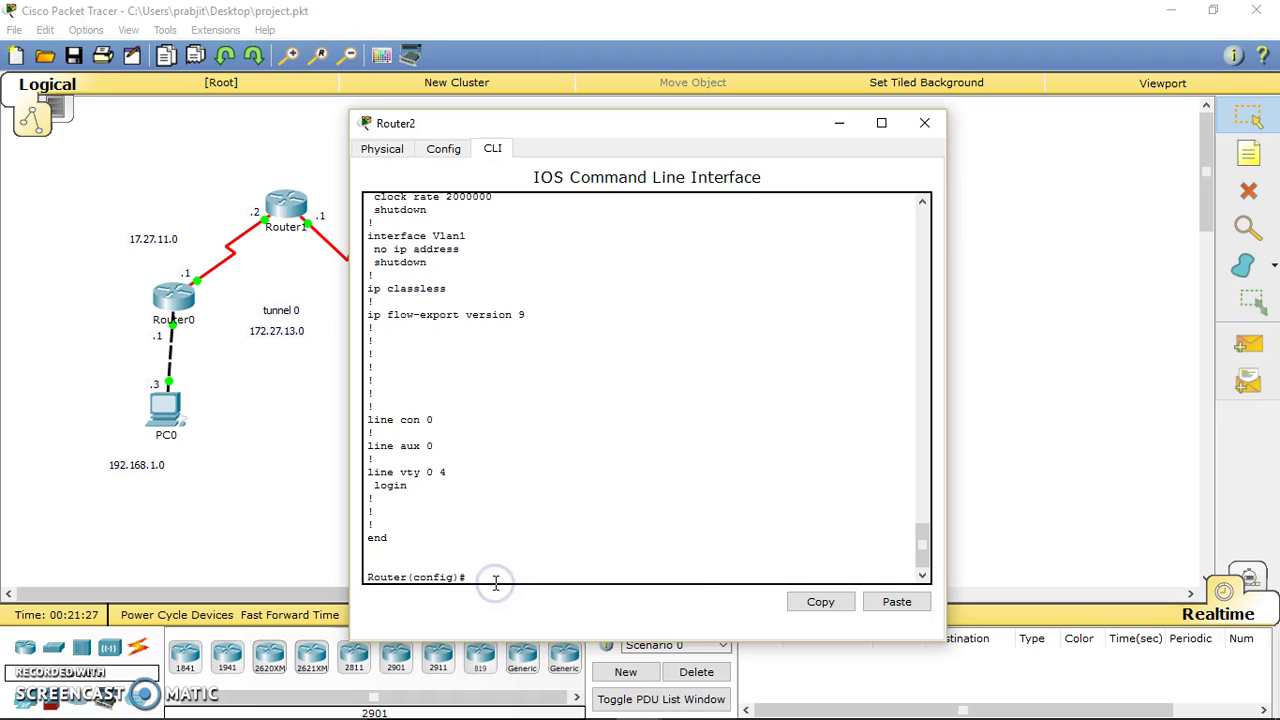
text(int tunne)
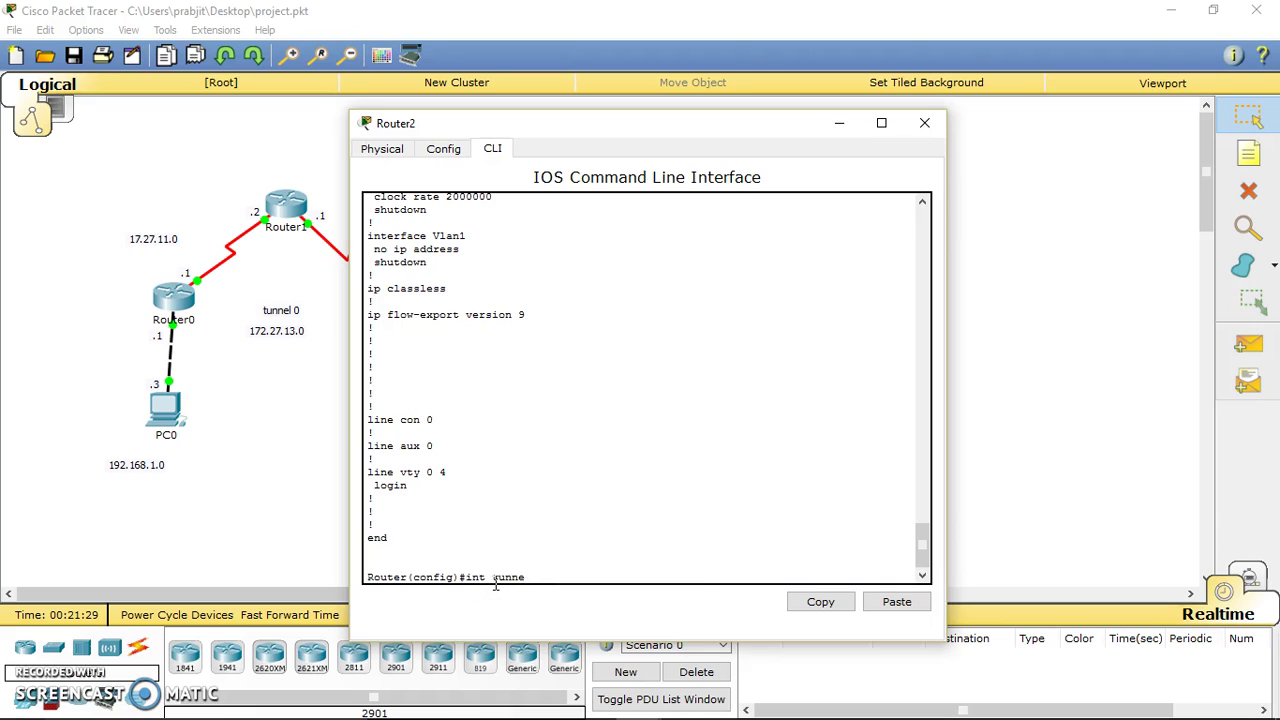
text(l 0)
key(Return)
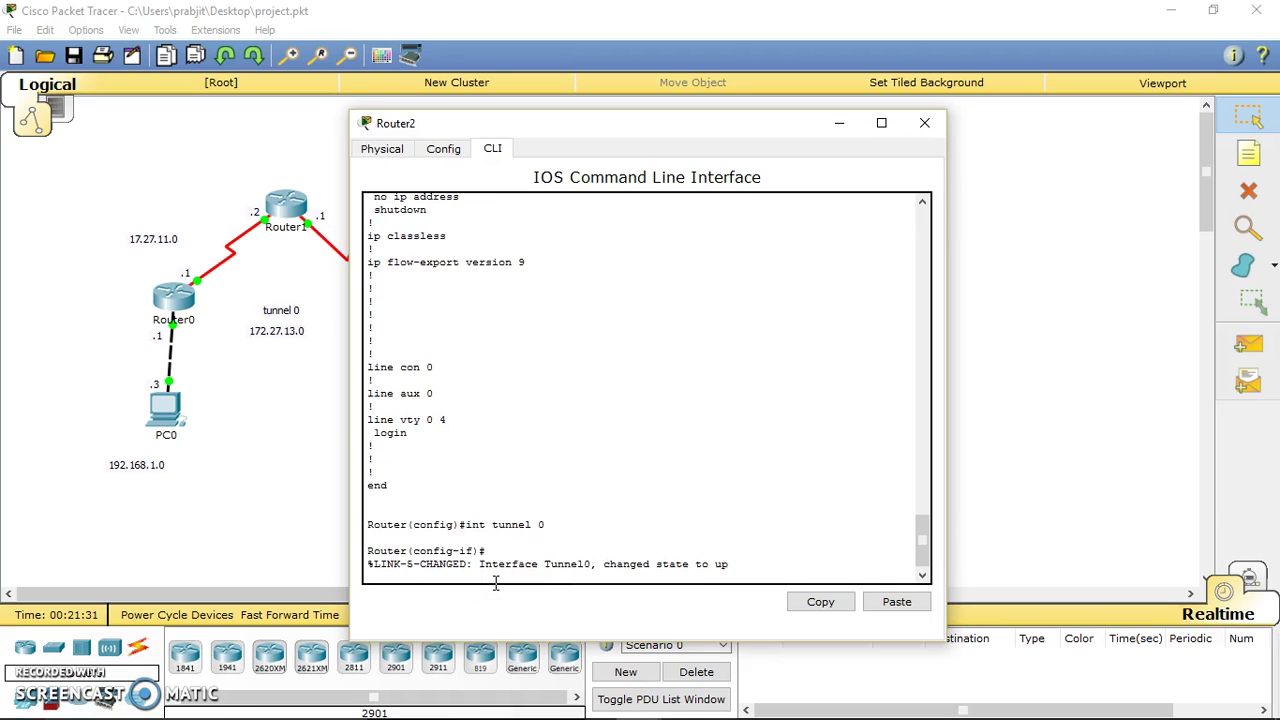
key(Return)
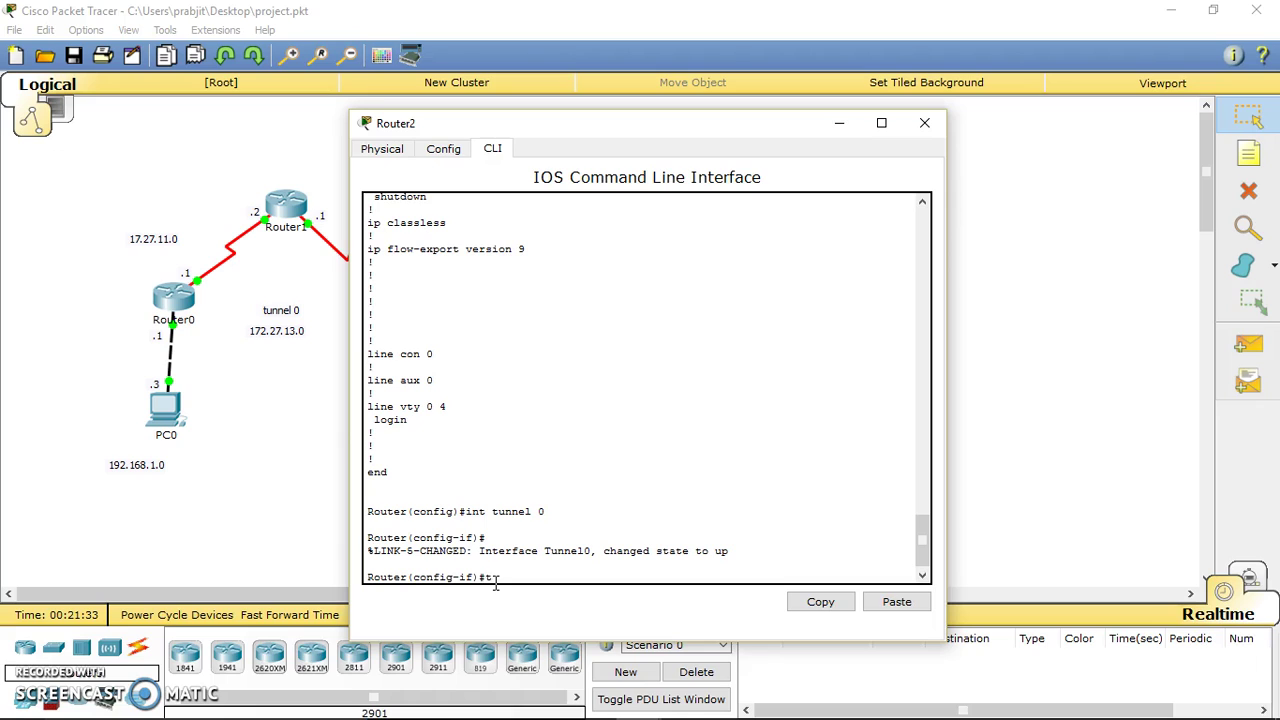
Set Router2's Tunnel0 source to s0/0/1
text(tun)
key(Tab)
text(sou)
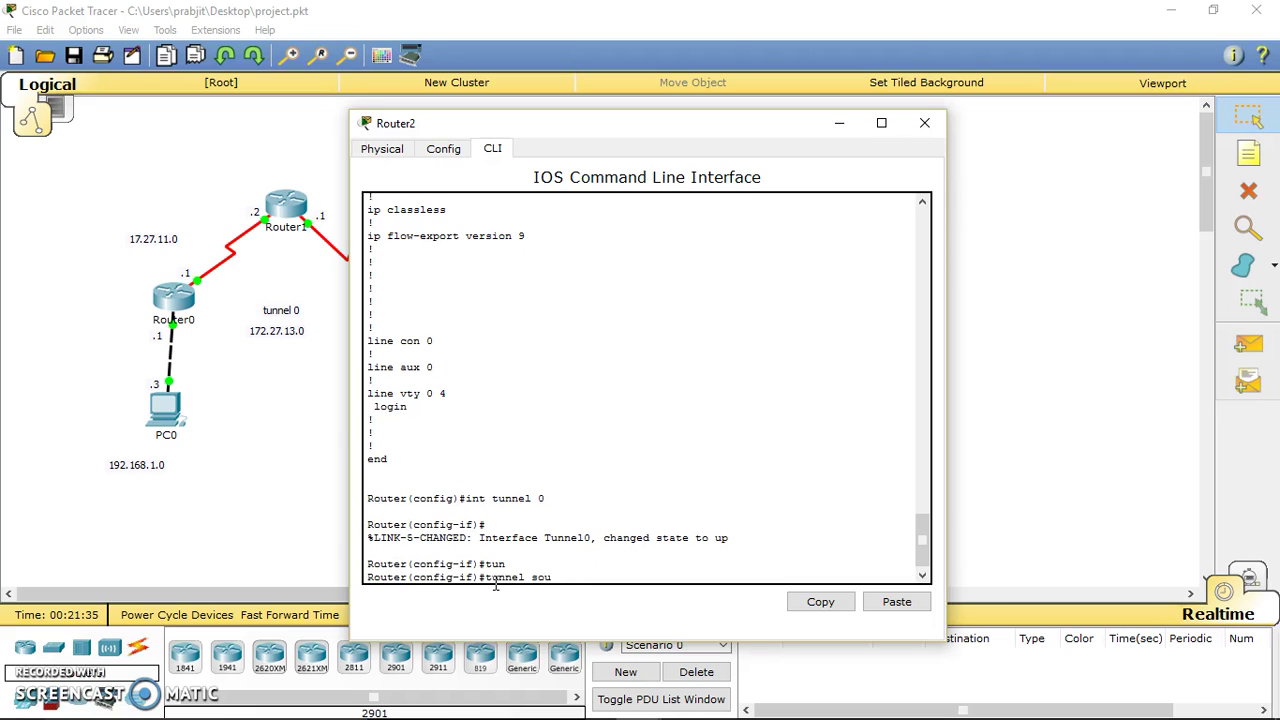
key(Tab)
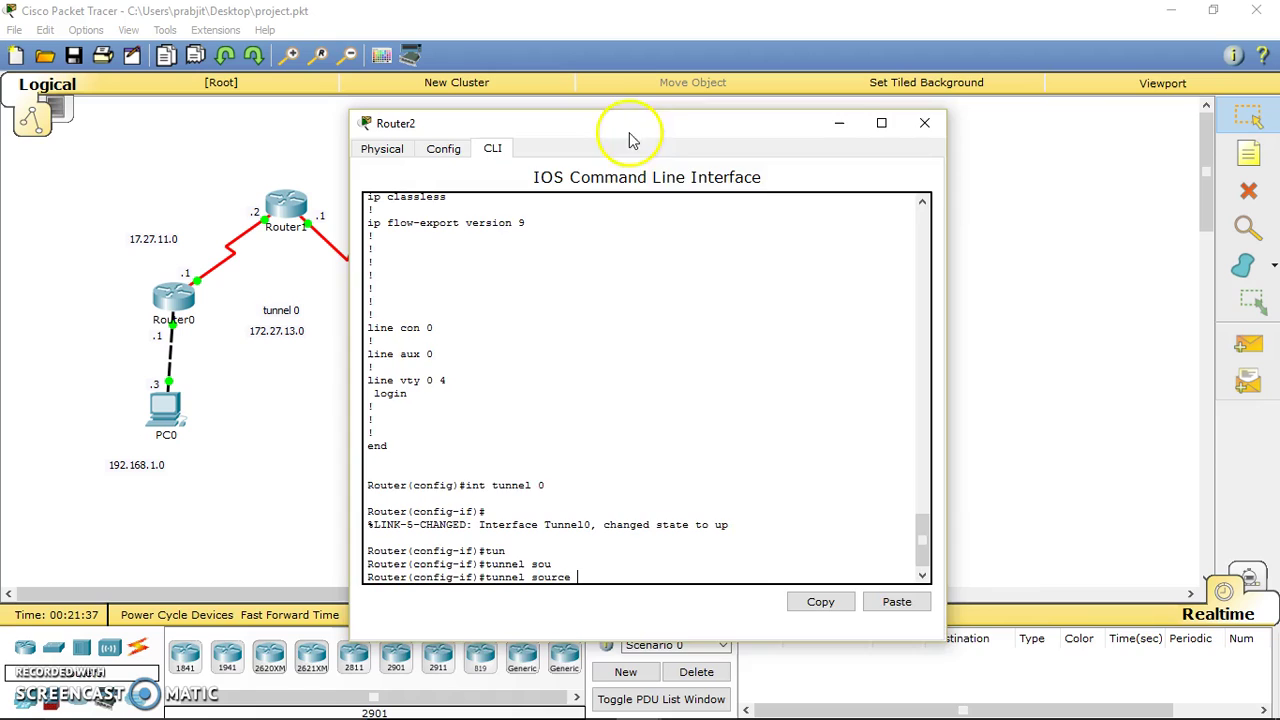
drag(629, 128, 845, 138)
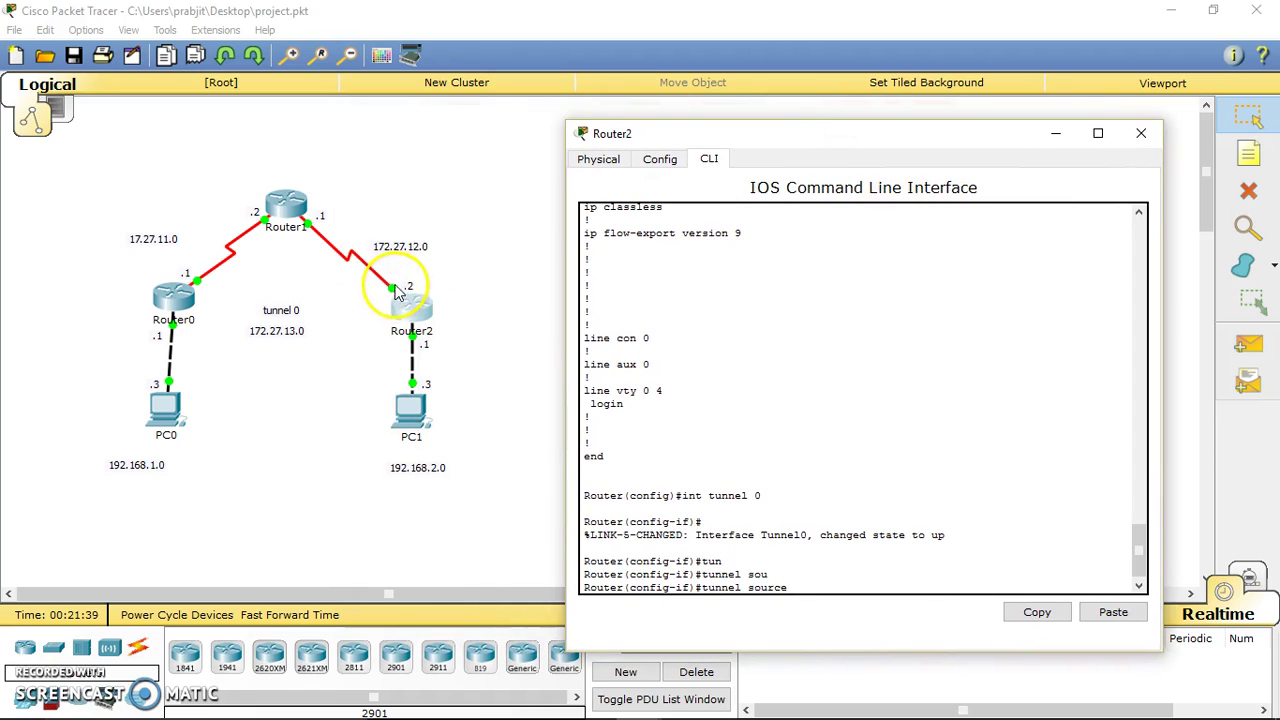
text(s0/)
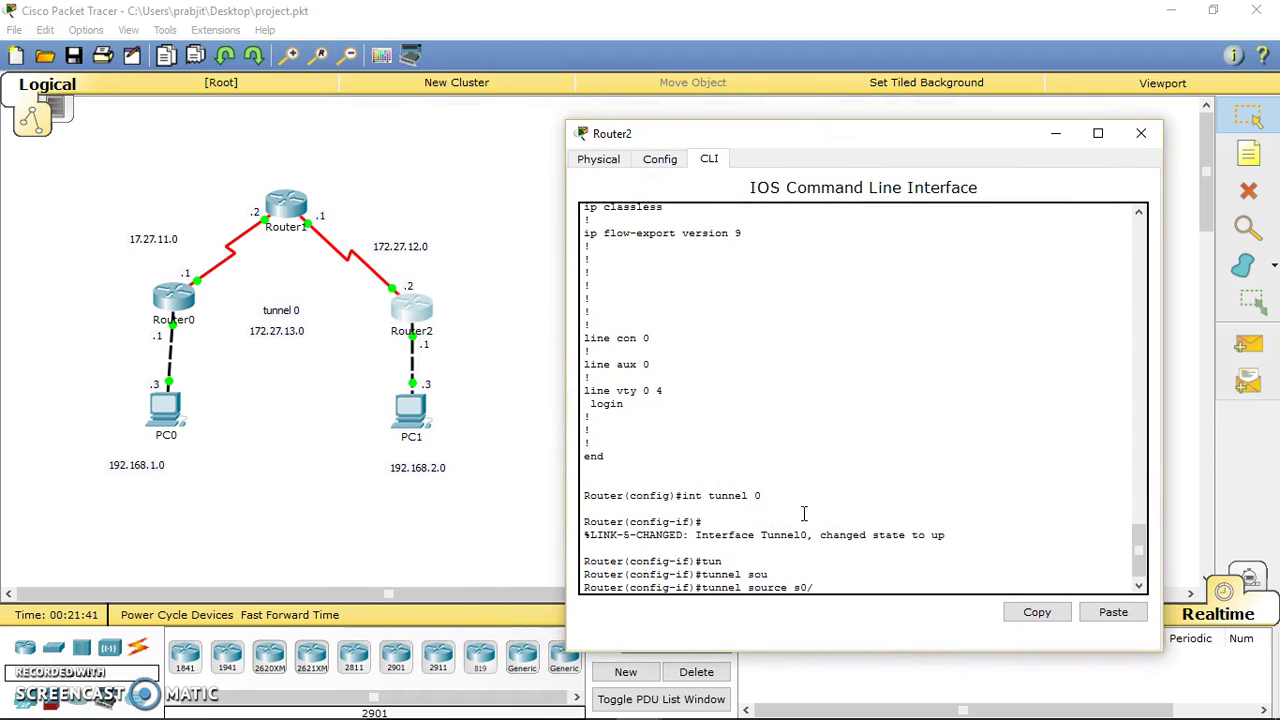
text(0/1)
key(Return)
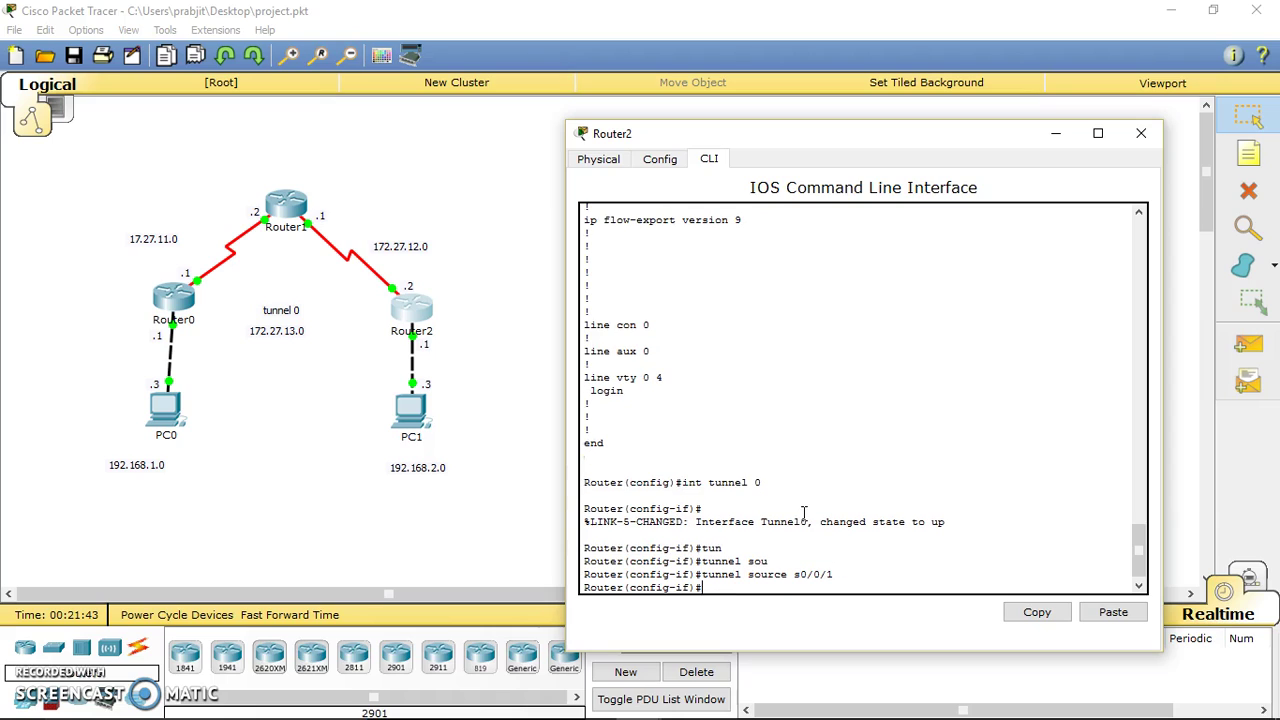
Set Router2's Tunnel0 destination to 172.27.11.1
text(tune dest)
key(Tab)
key(BackSpace)
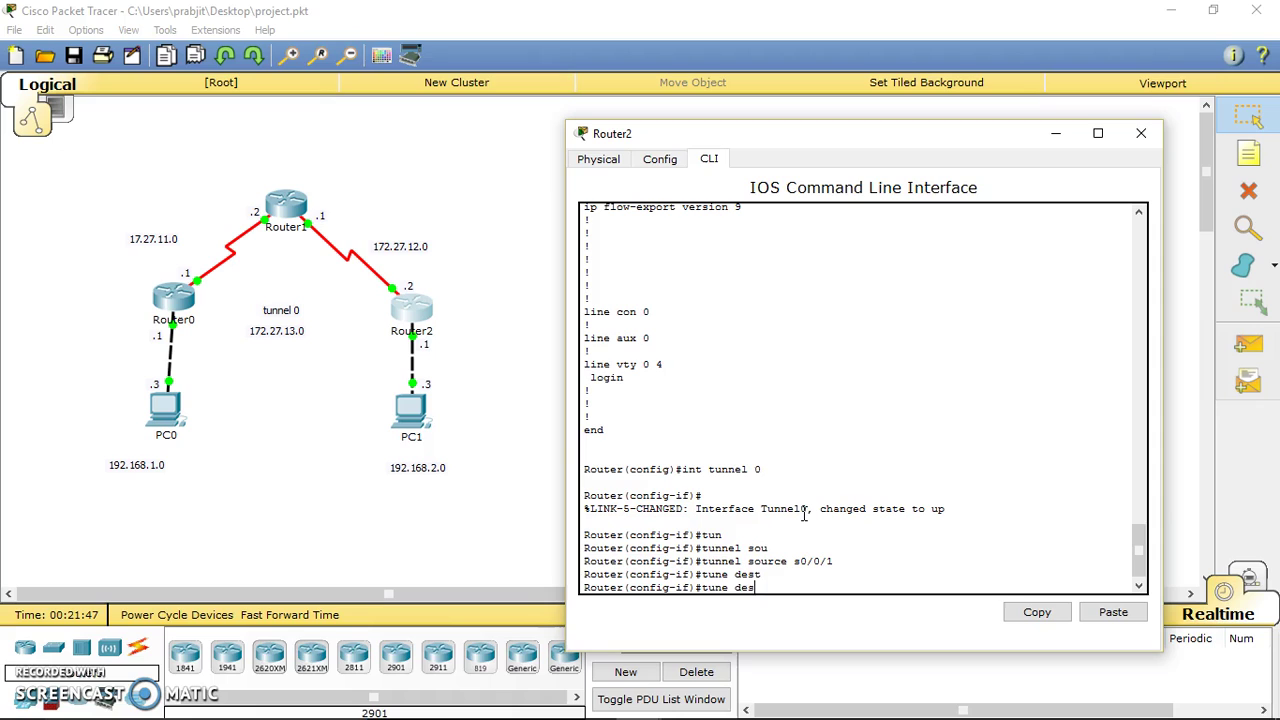
key(BackSpace)
key(Tab)
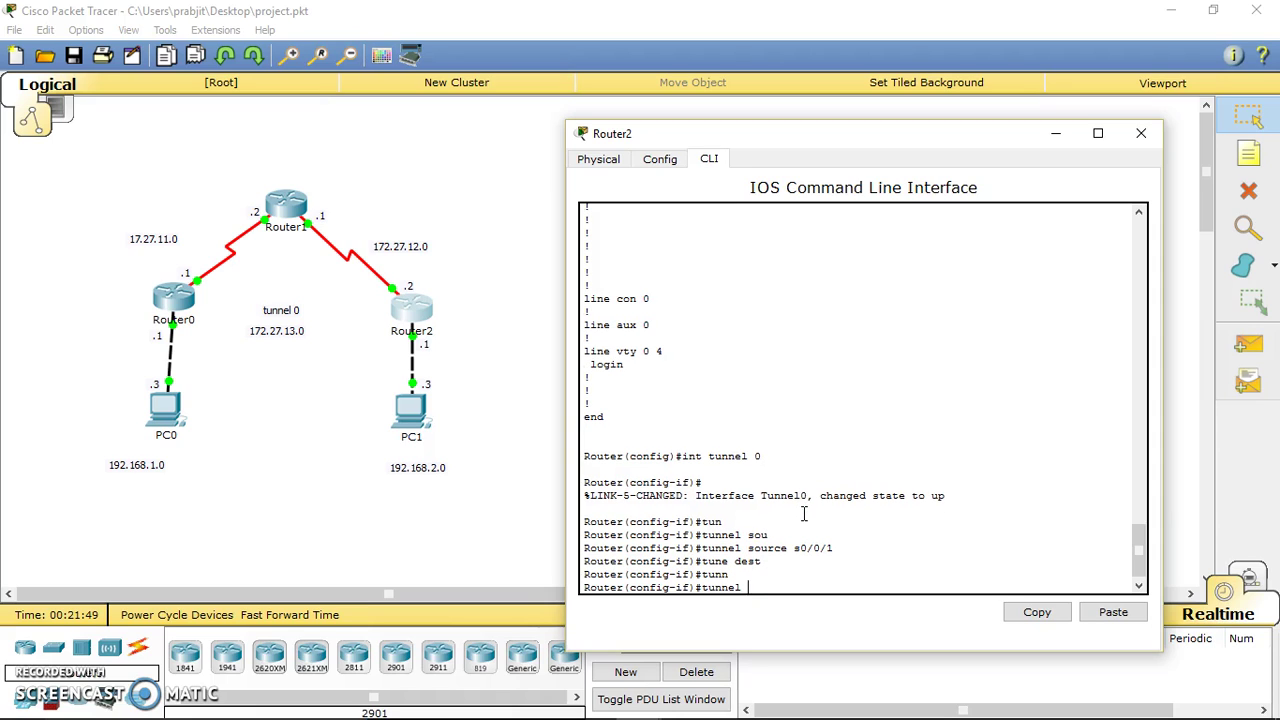
text(dest)
key(Tab)
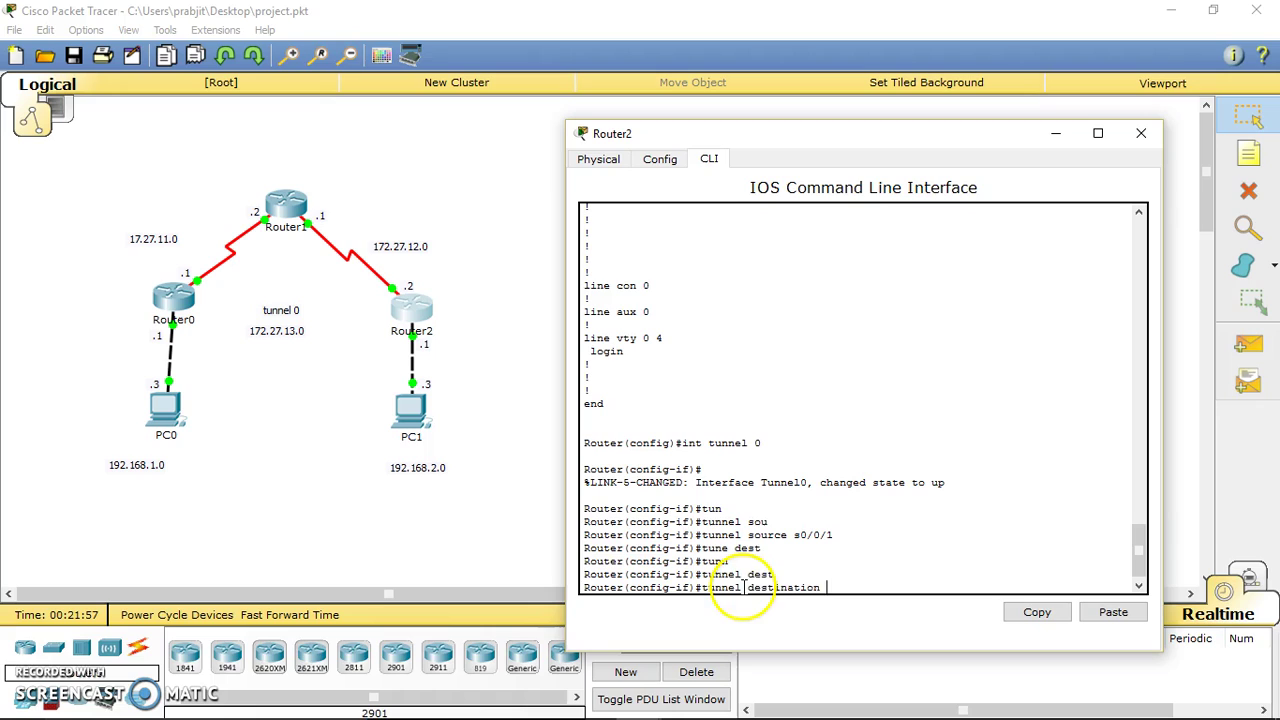
text(1)
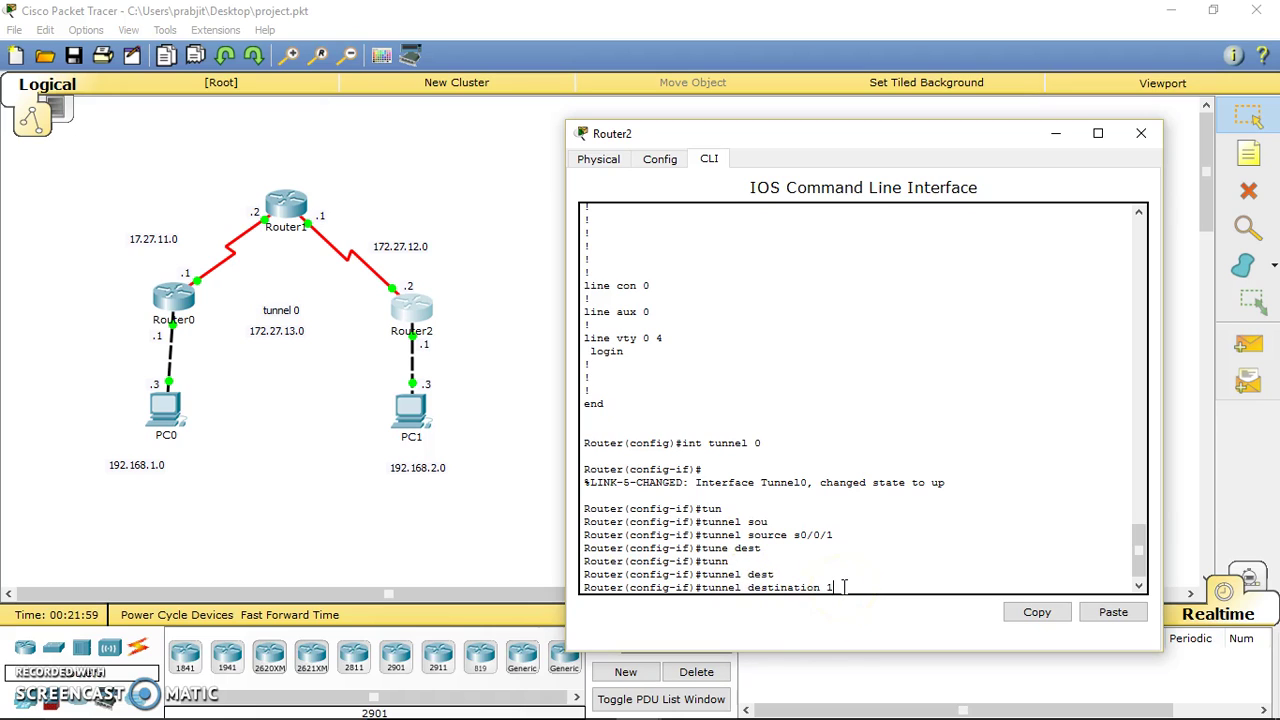
text(72.27.11.1)
key(Return)
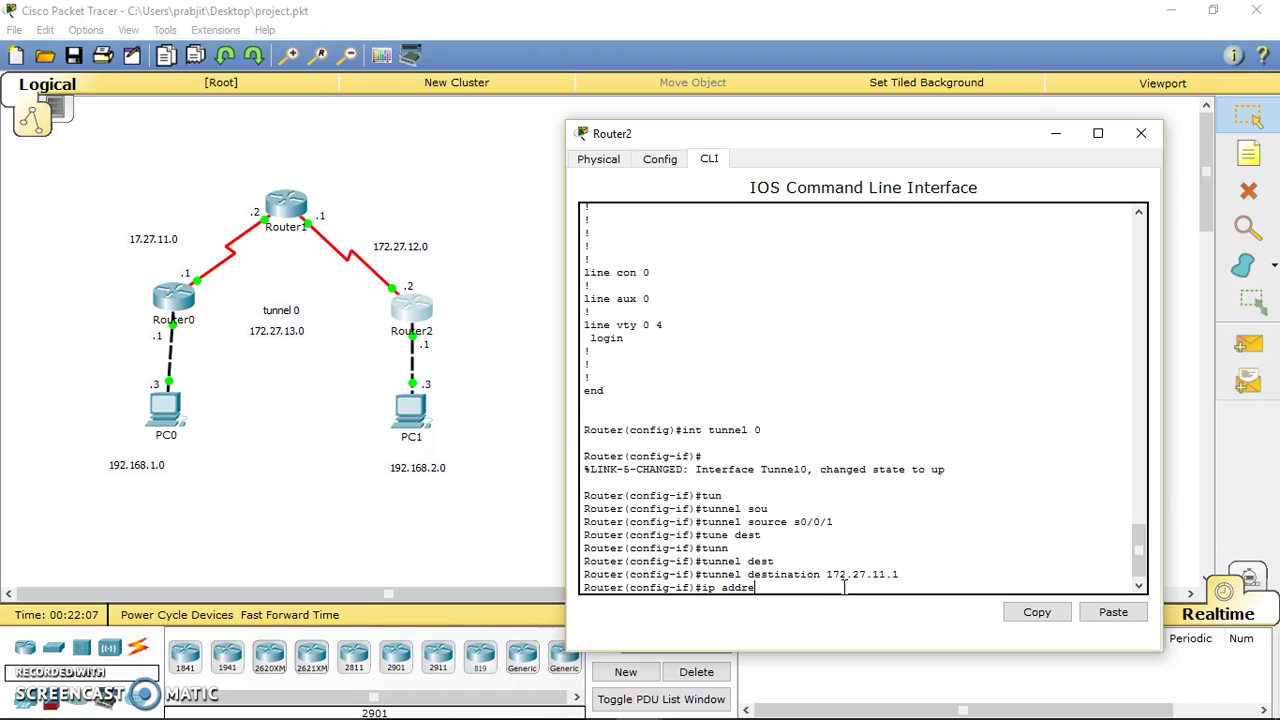
Give Tunnel0 the address 172.27.13.2 255.255.255.0 and exit the interface
text(ss )
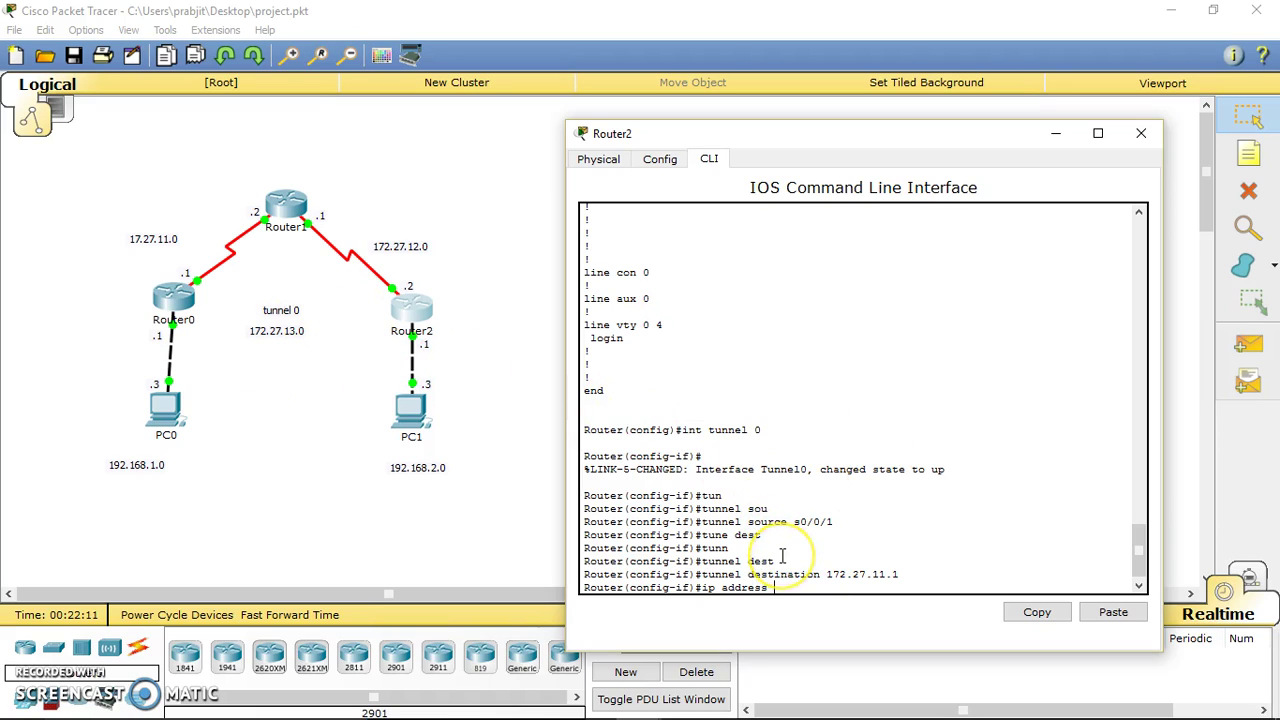
text(172.27.13.2 255.255.25)
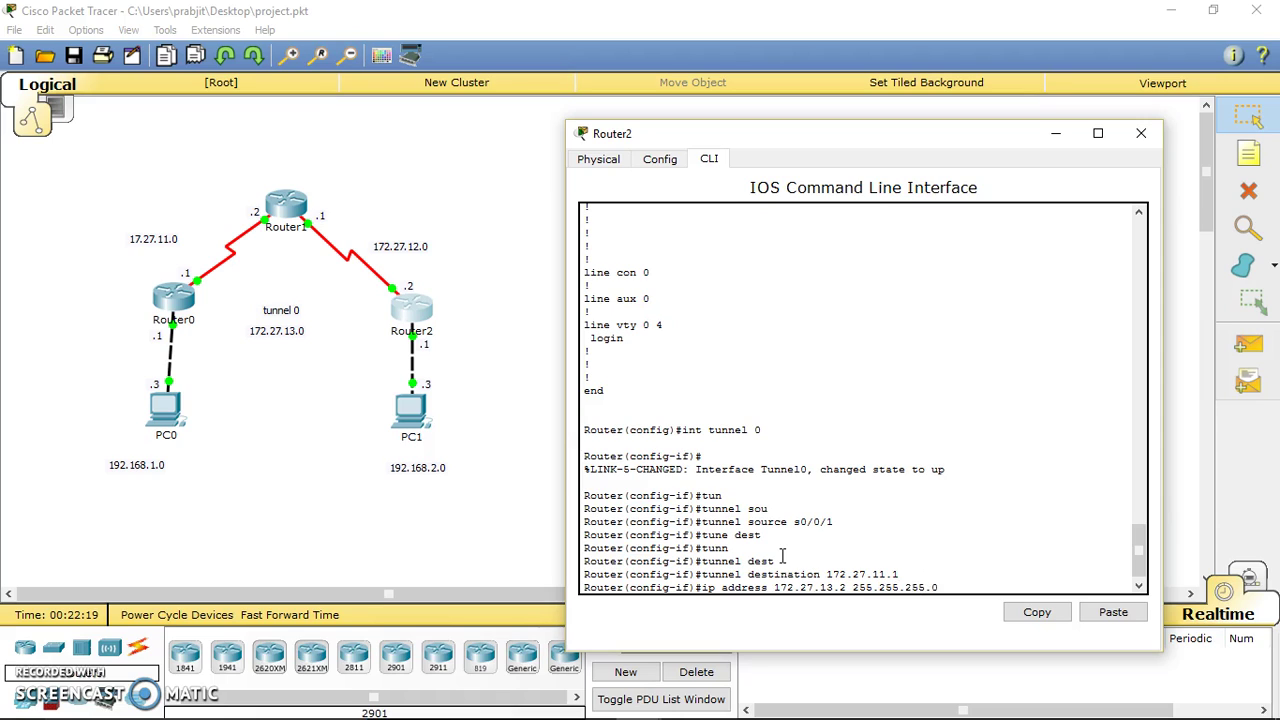
text(5.0)
key(Return)
text(exit)
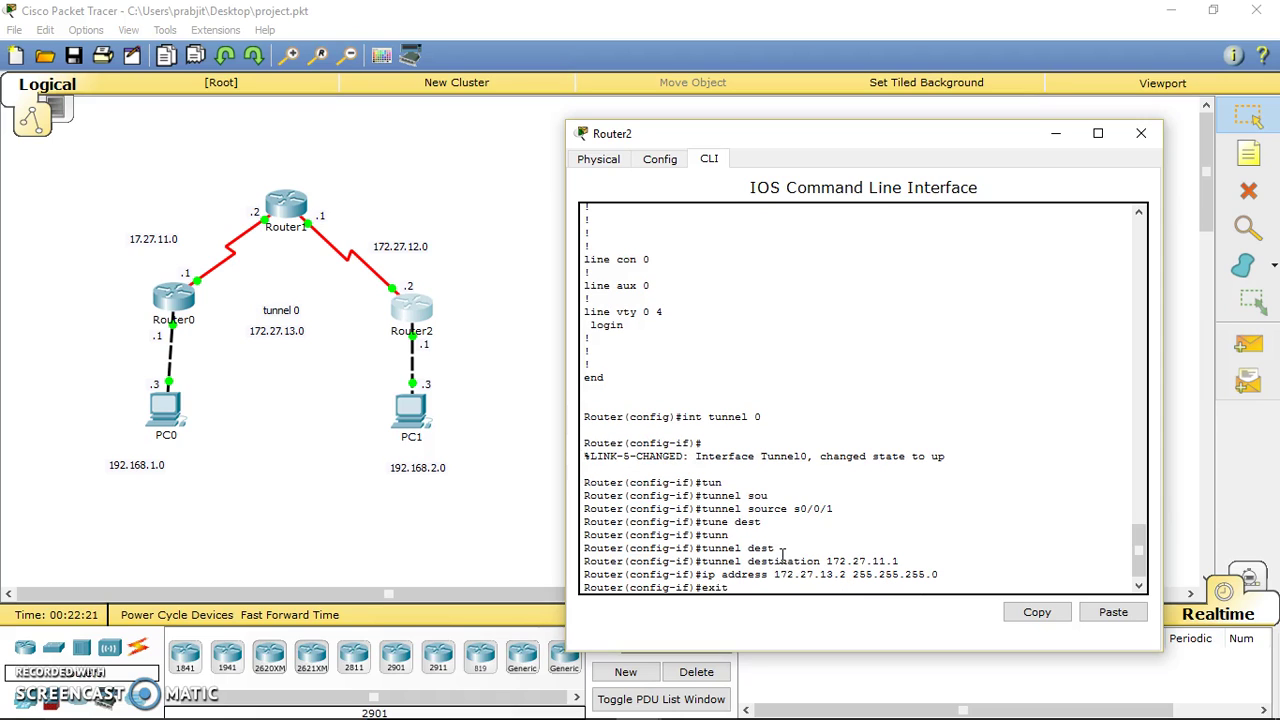
key(Return)
Add a default route 0.0.0.0 0.0.0.0 via s0/0/1 on Router2
text(ip route)
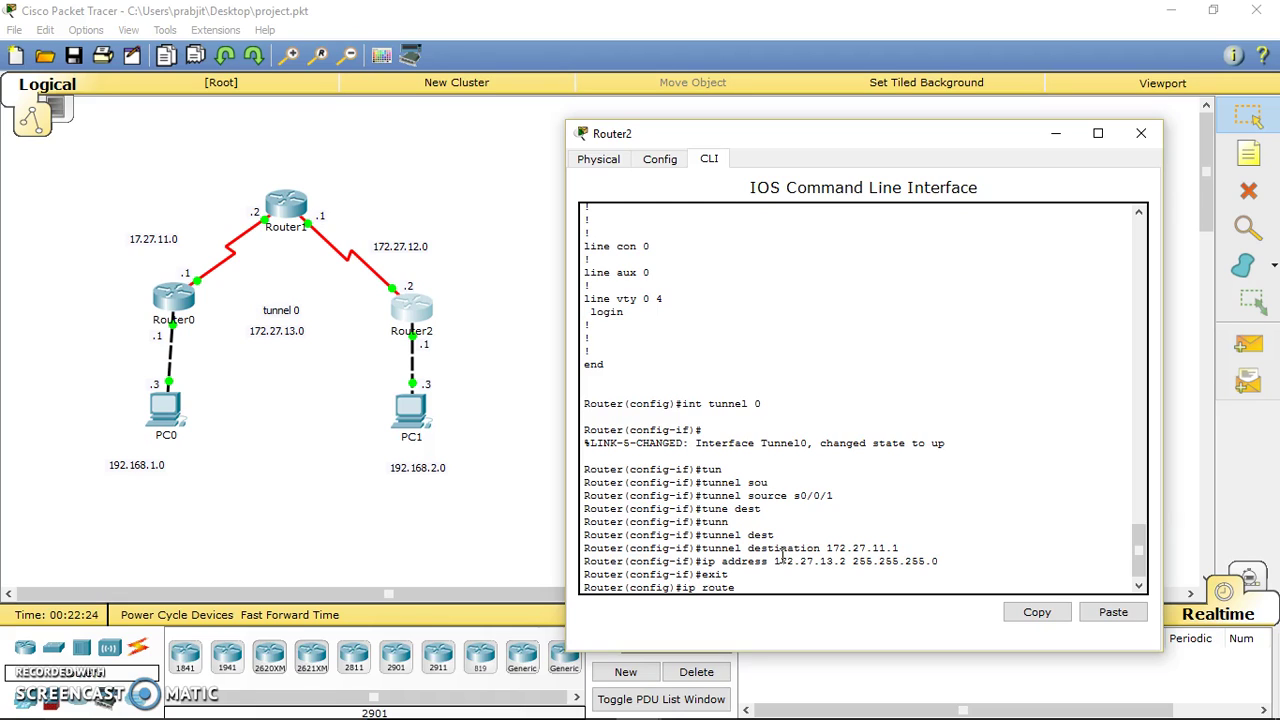
text( 0.0.0.0 0.0.0.0 )
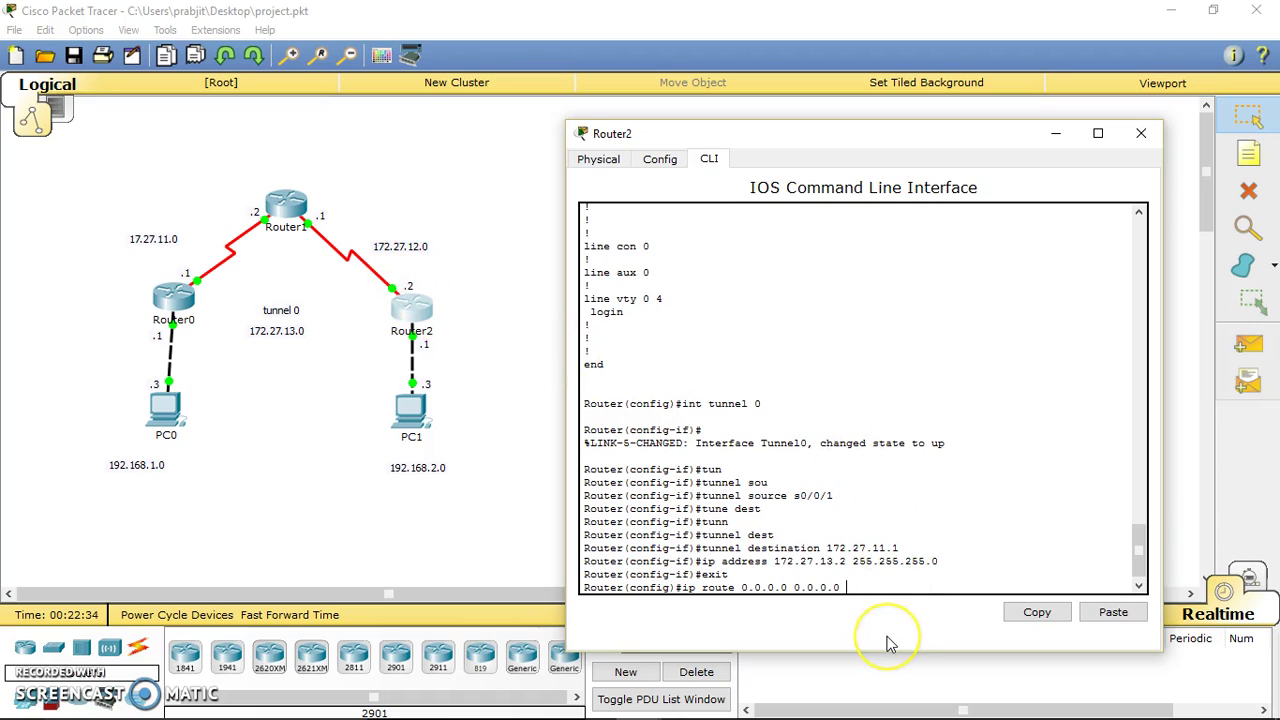
text(s0/0/1)
key(Return)
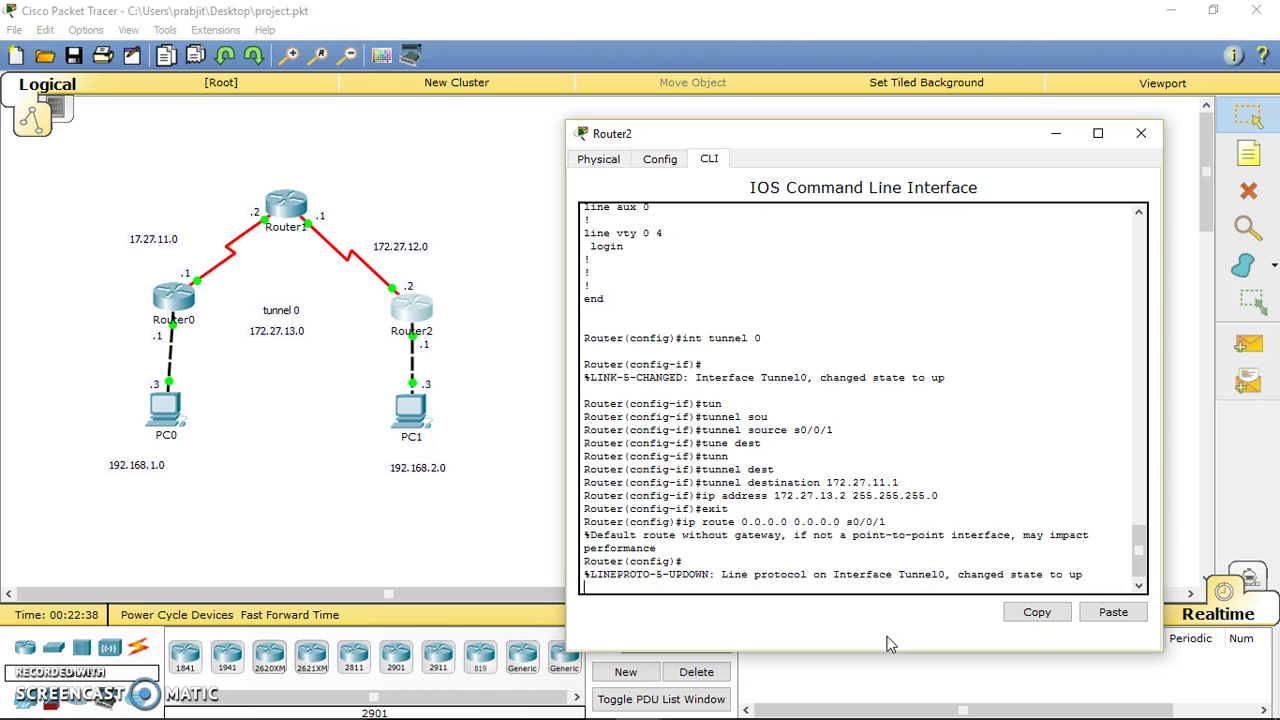
key(Return)
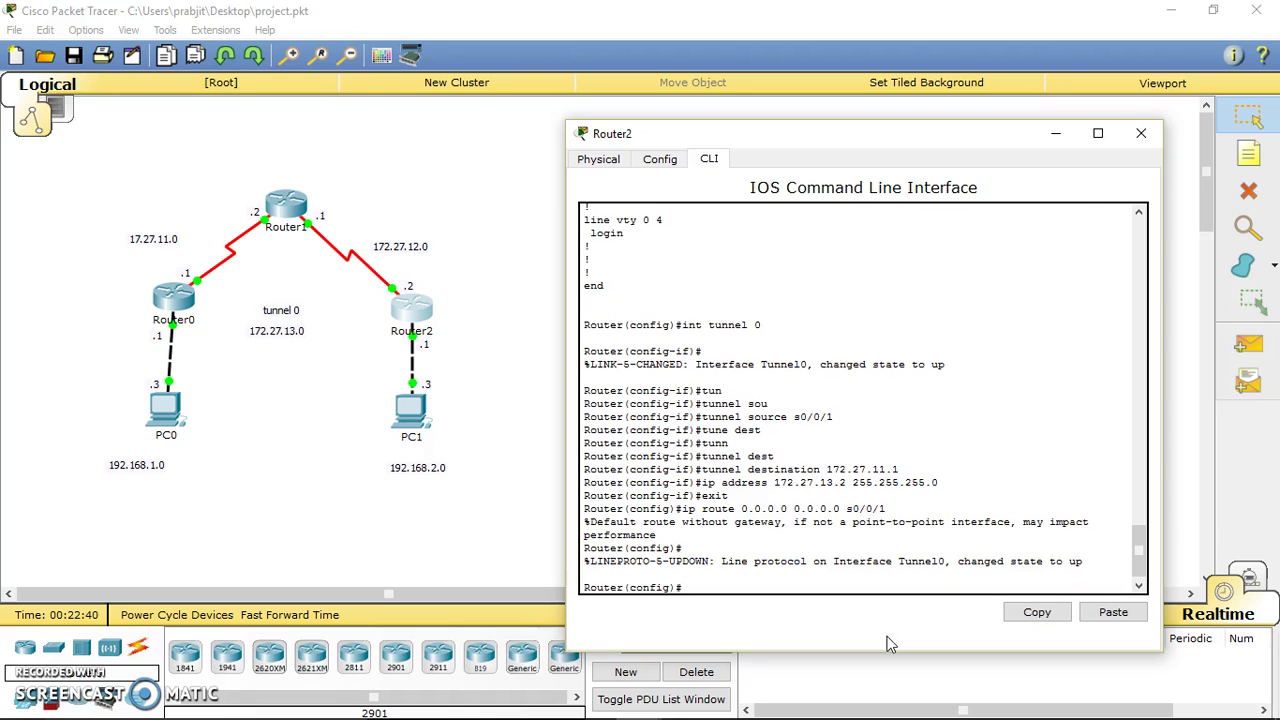
text(router eig)
Start EIGRP process 1 on Router2 and advertise 172.27.13.0 0.0.0.255
key(Tab)
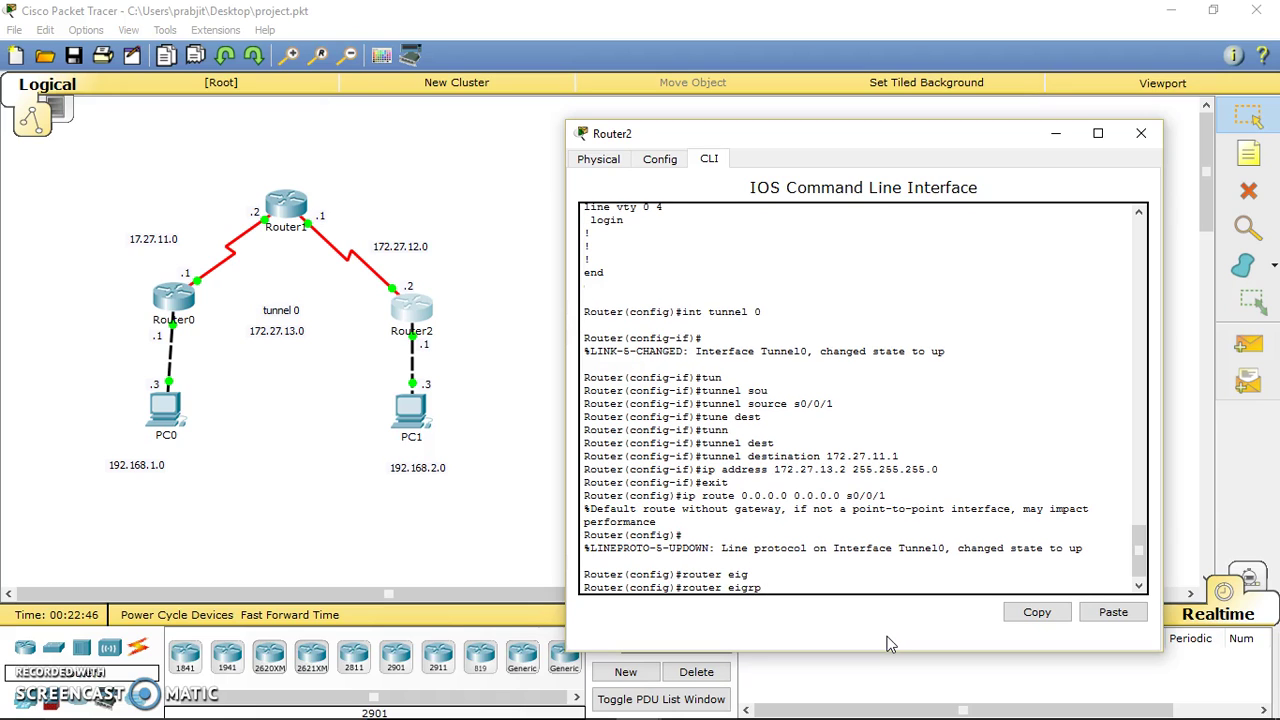
text(1)
key(Return)
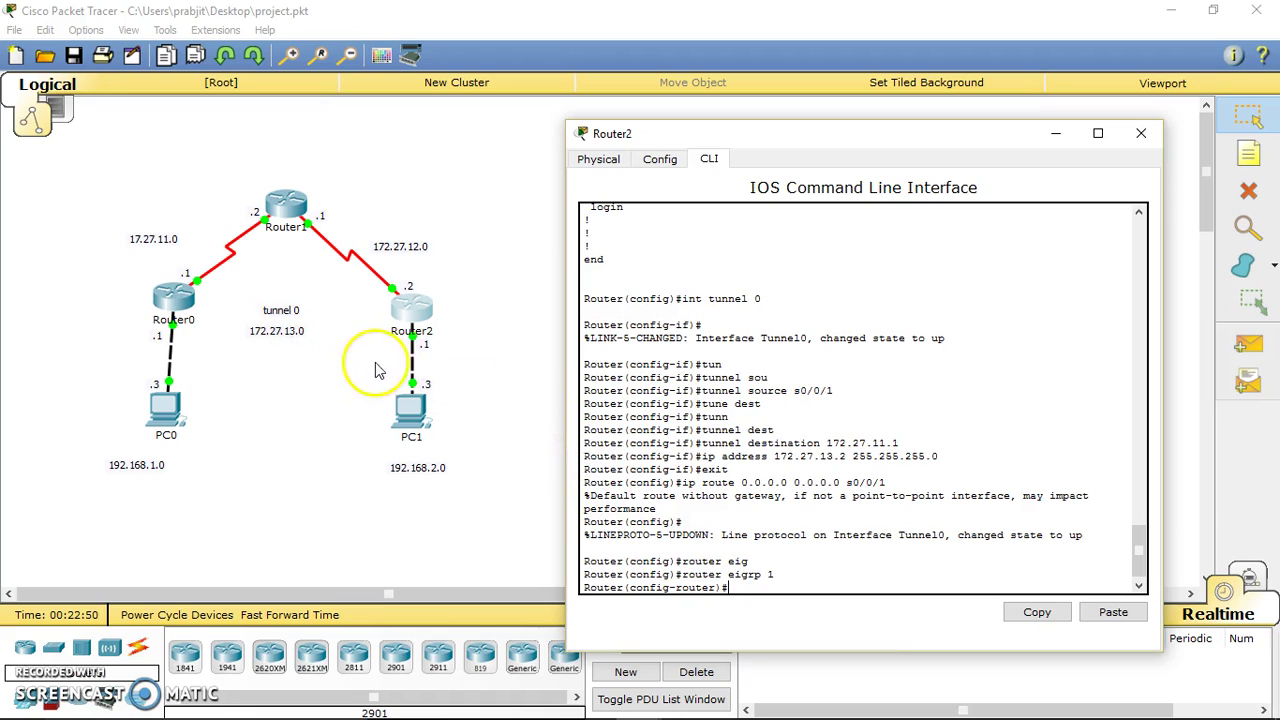
text(n)
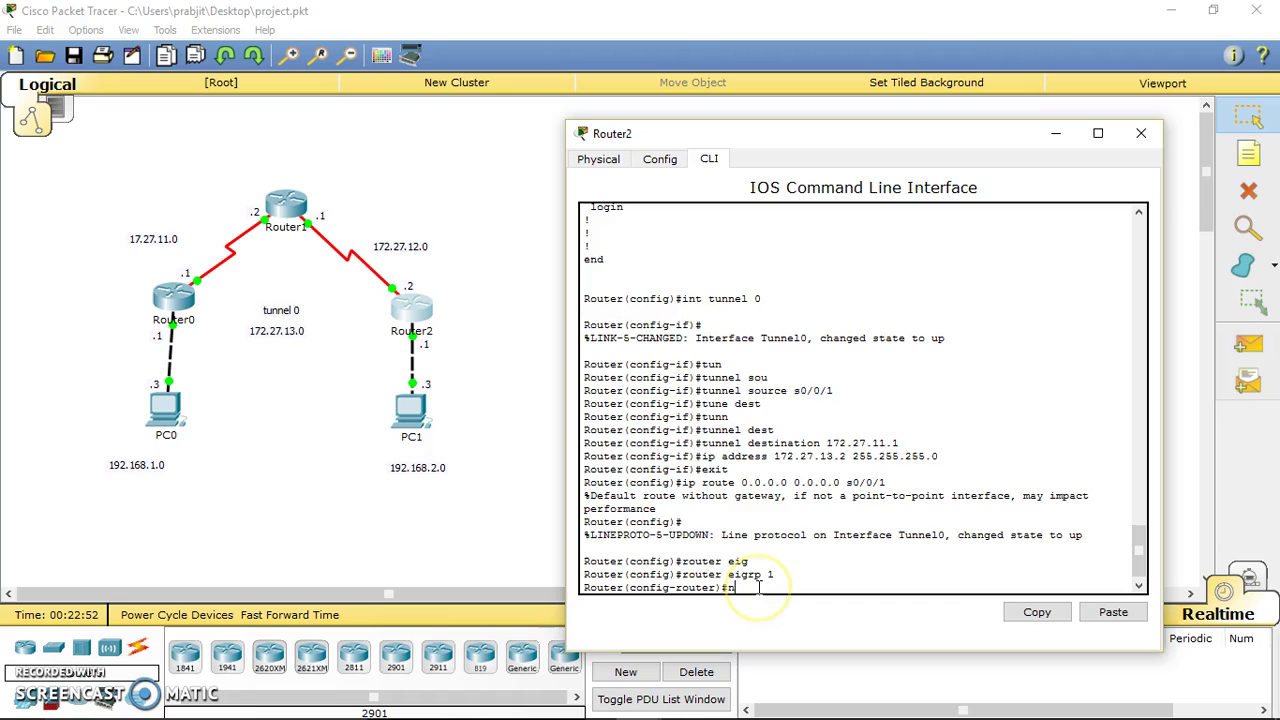
text(etwork 172.2)
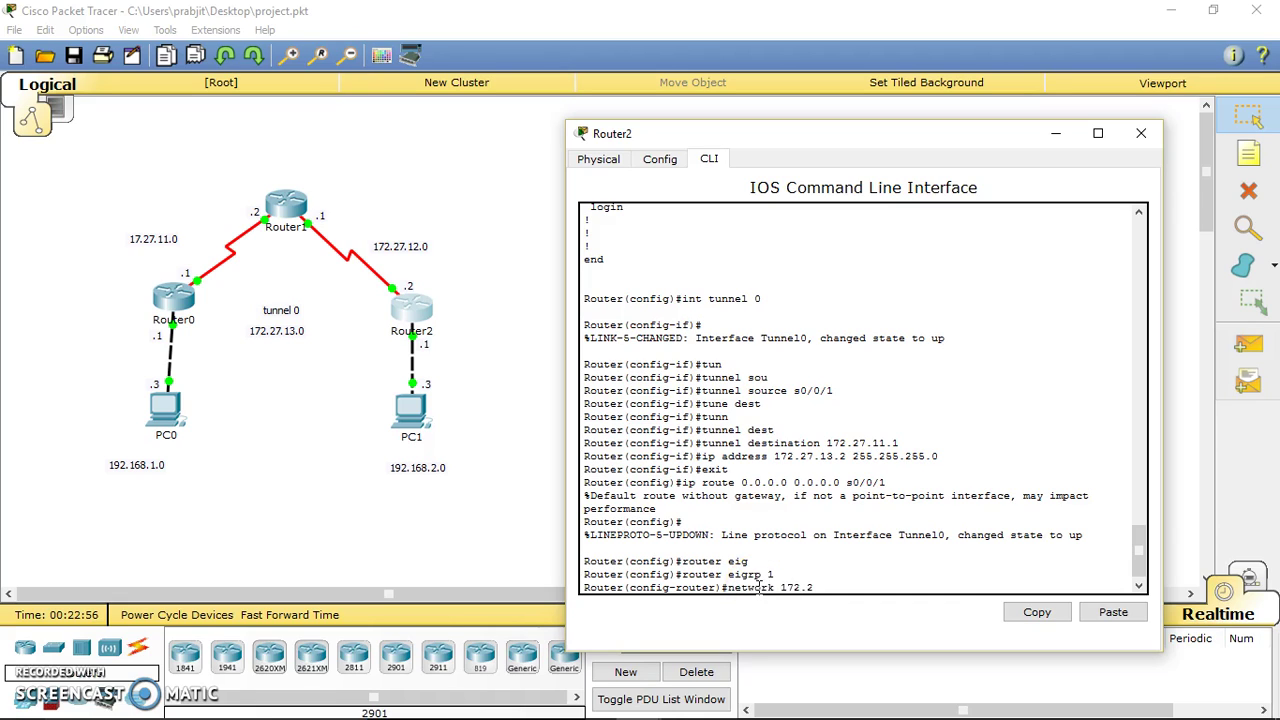
text(7.13.0 0.0.0.255)
key(Return)
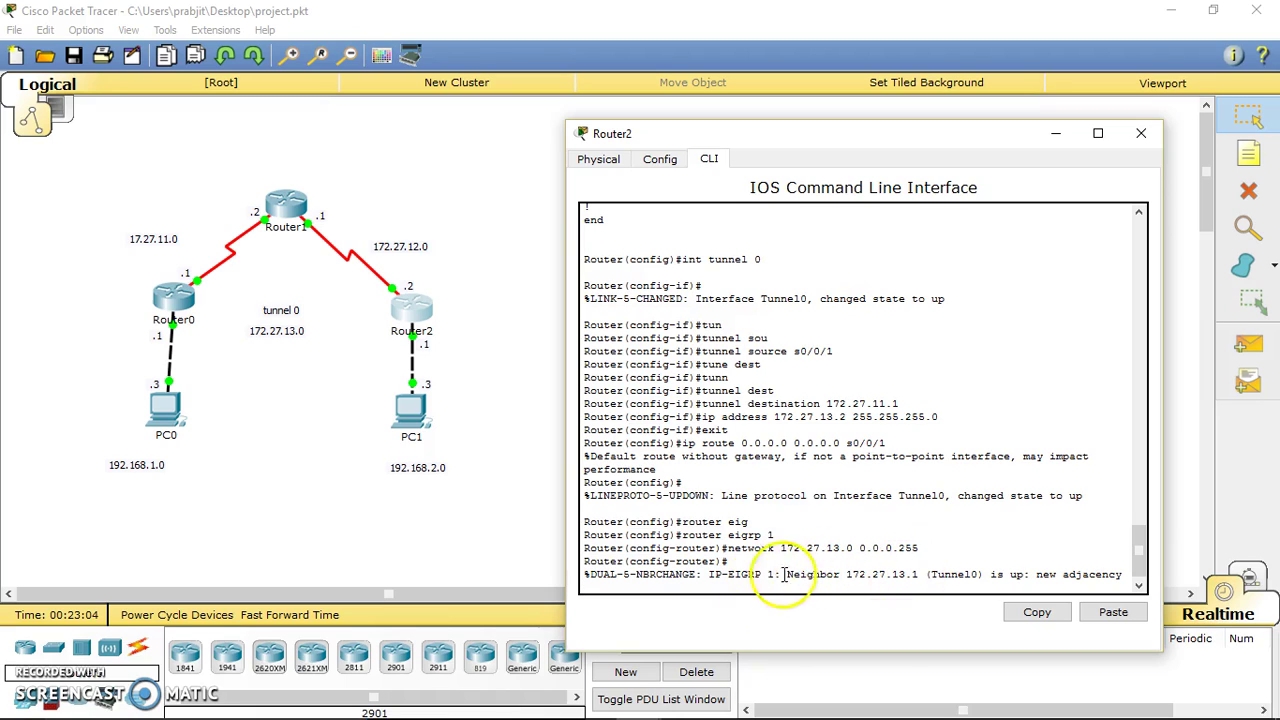
key(Return)
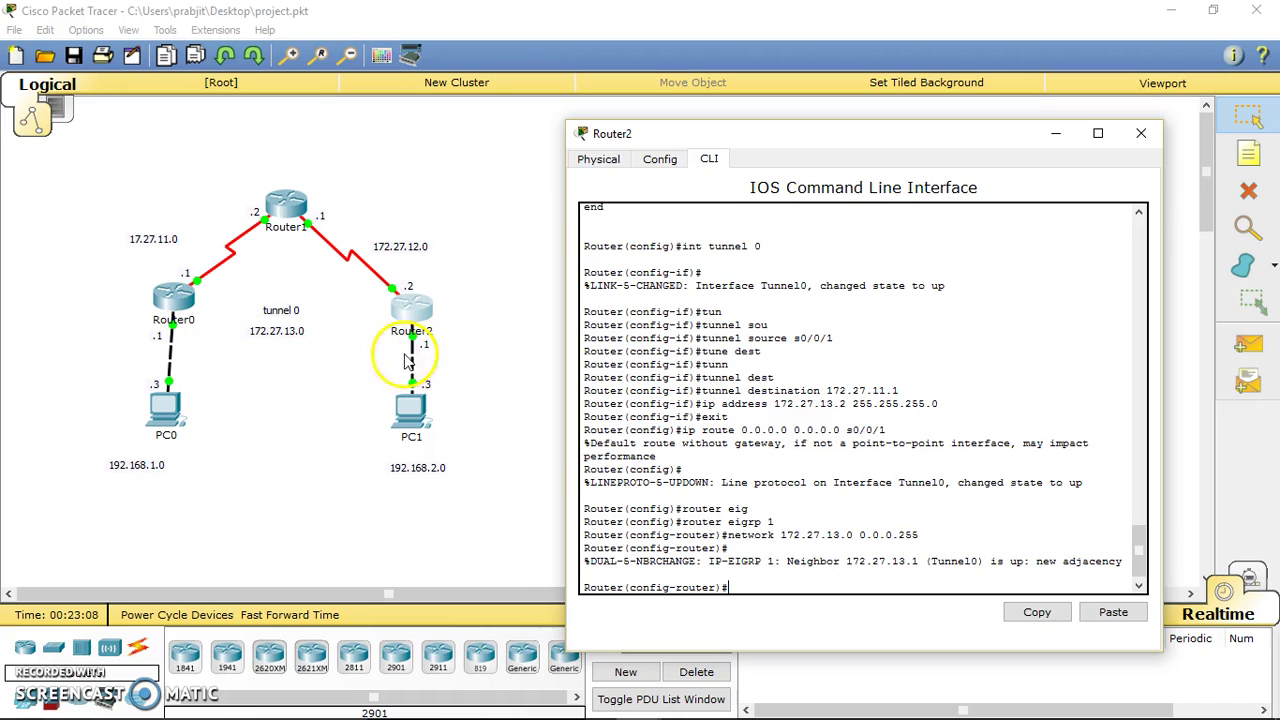
Advertise 192.168.2.0 0.0.0.255, make g0/0 passive, and exit EIGRP configuration
text(network )
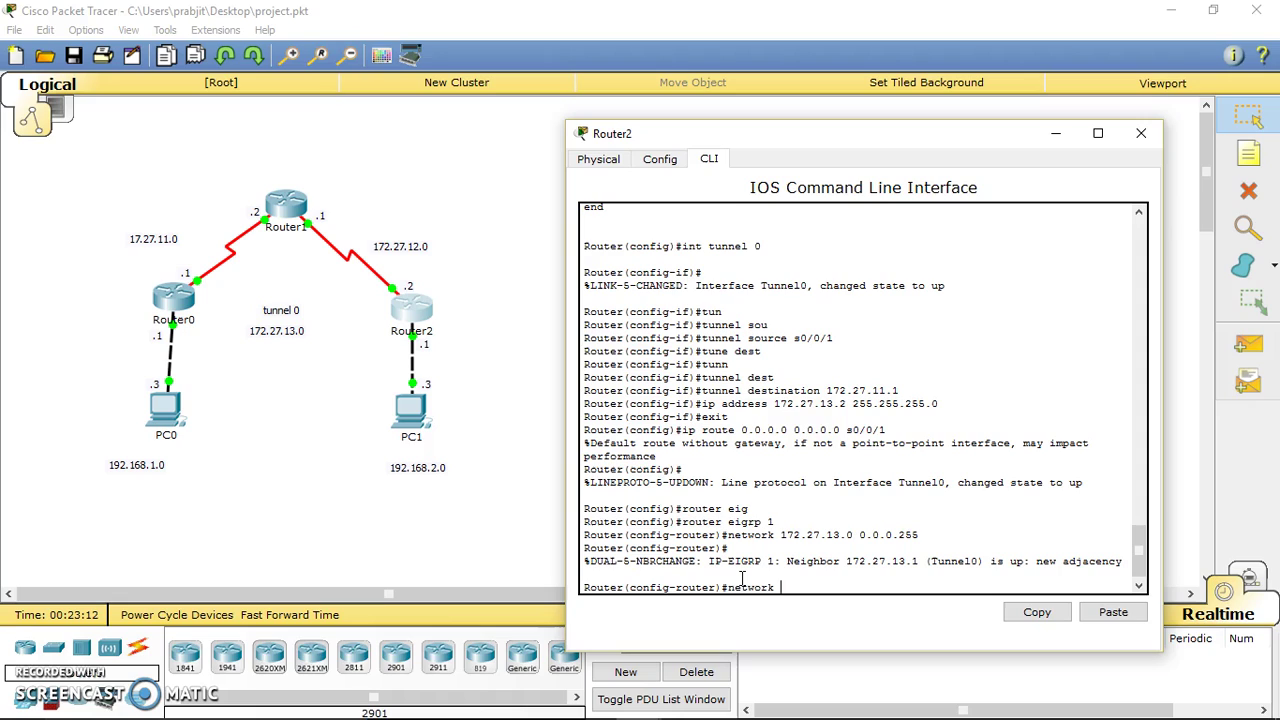
text(192.168.2.0 0.0.0.255)
key(Return)
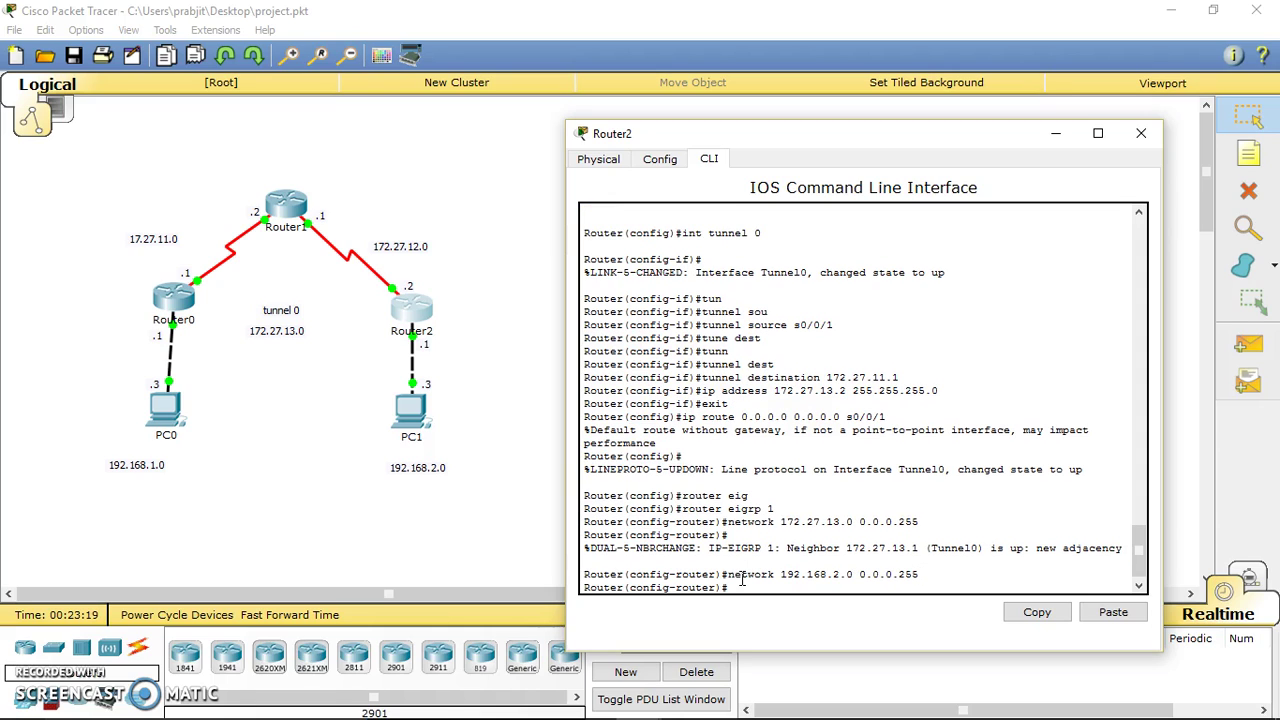
text(ex)
text(ass)
key(Tab)
text(g0)
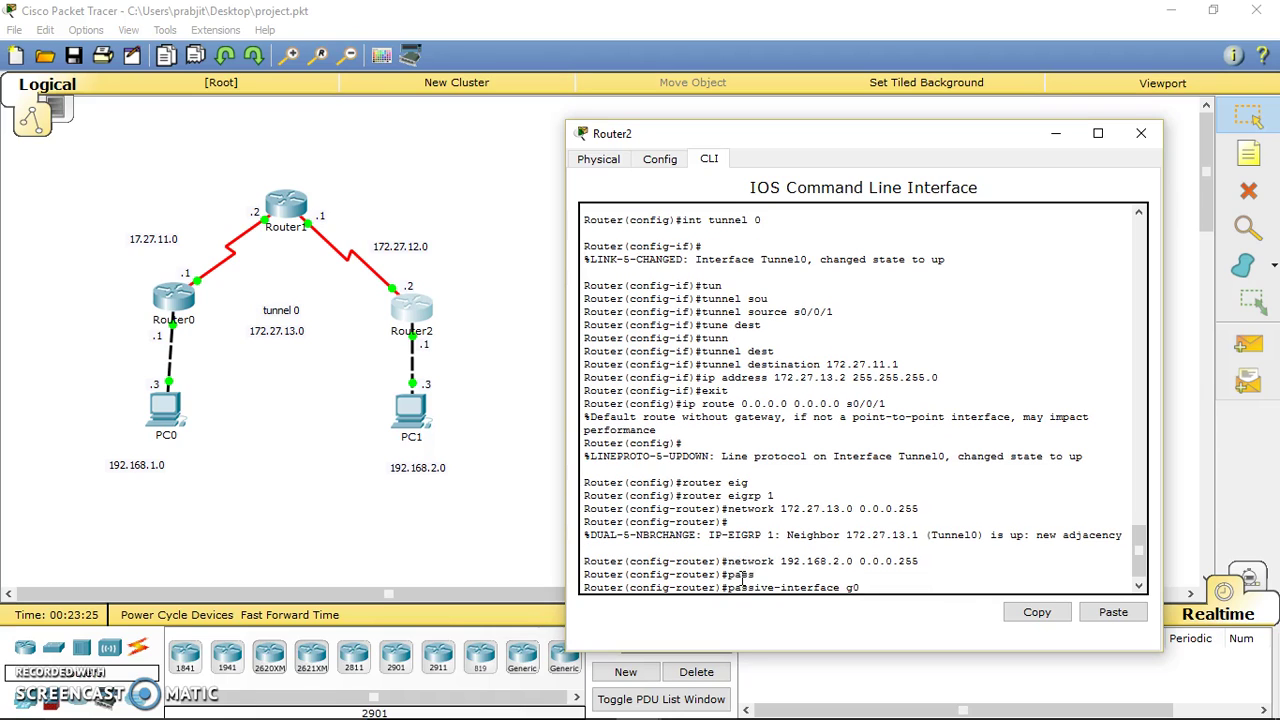
text(/0)
key(Return)
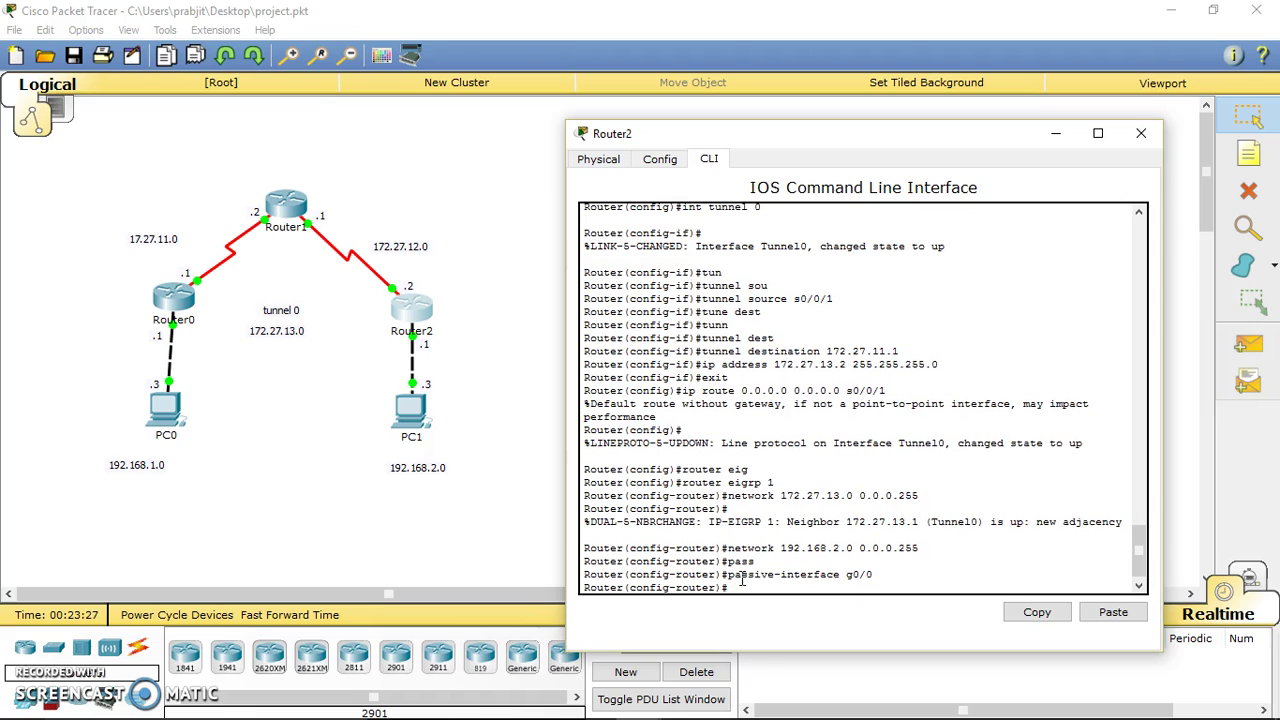
text(exit)
key(Return)
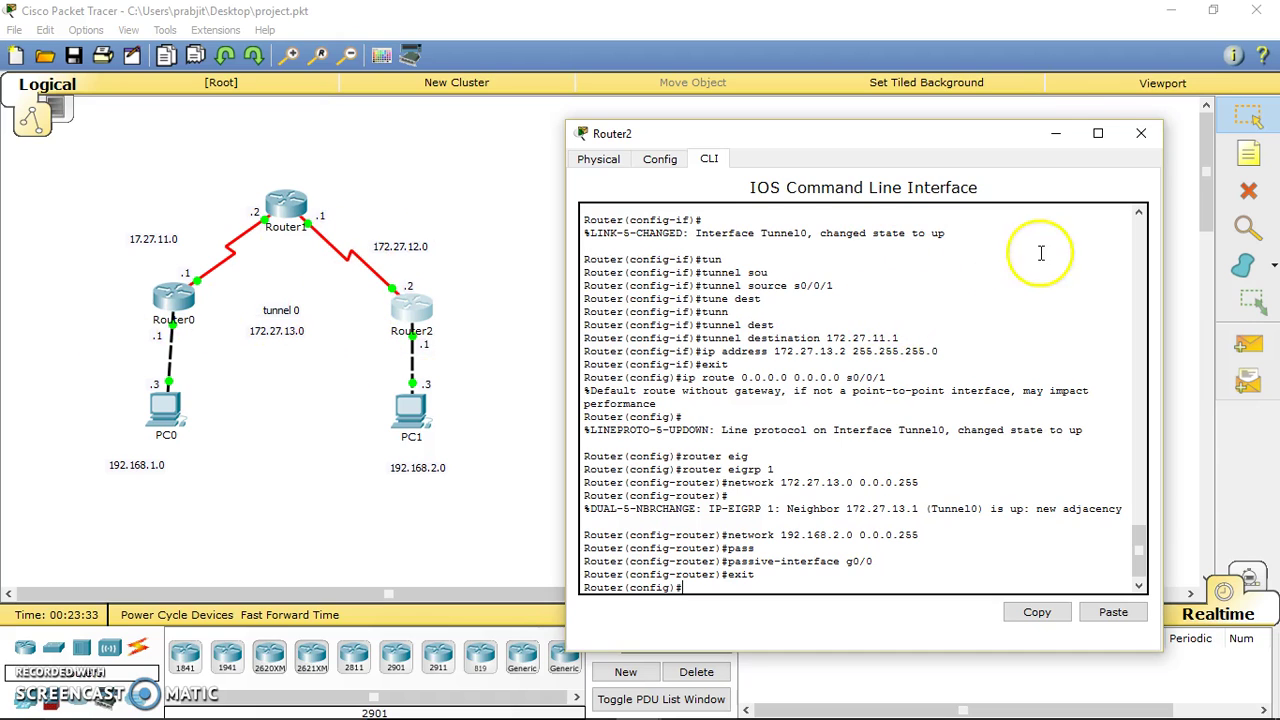
From PC0's command prompt, ping PC1 at 192.168.2.3 twice with 0% loss
click(1055, 133)
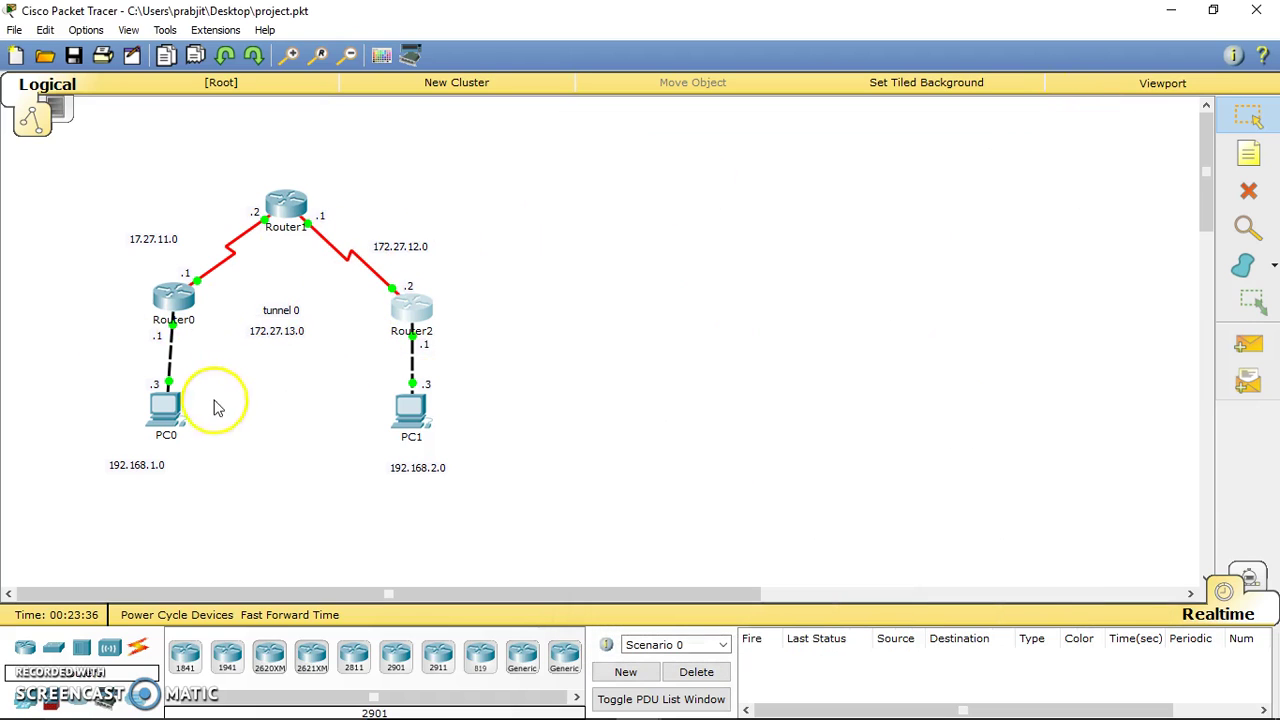
click(160, 412)
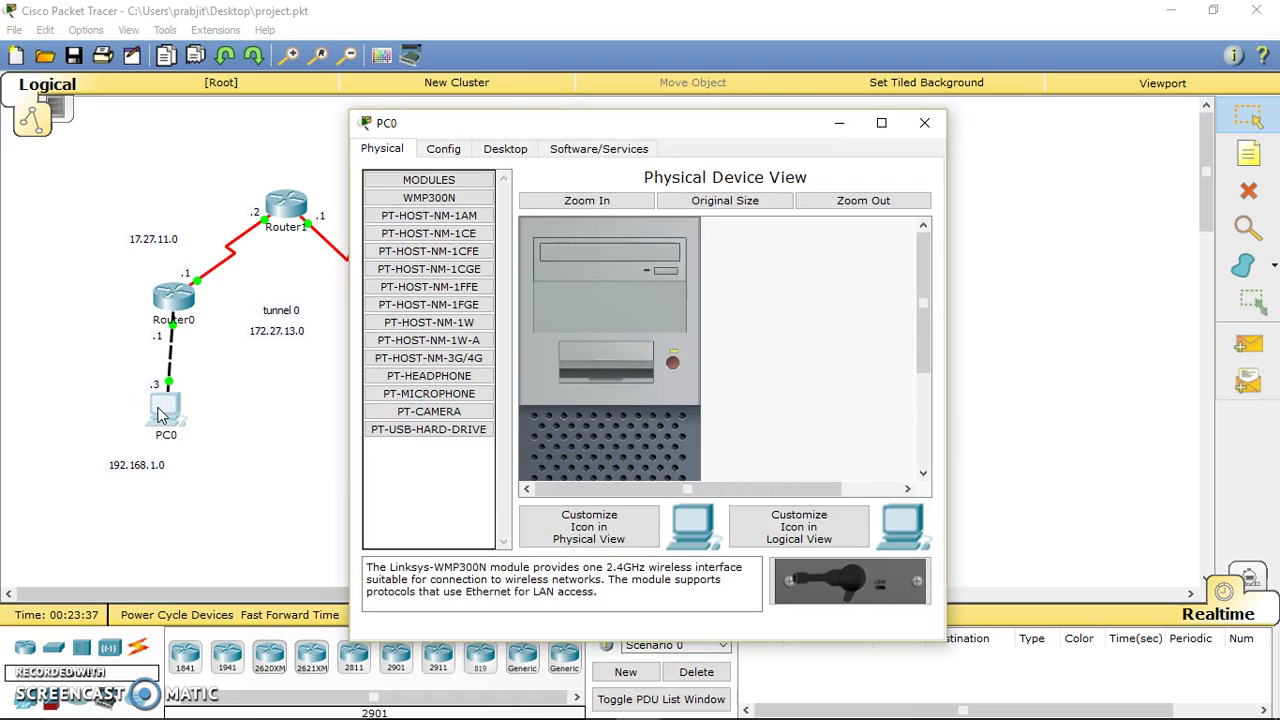
click(505, 149)
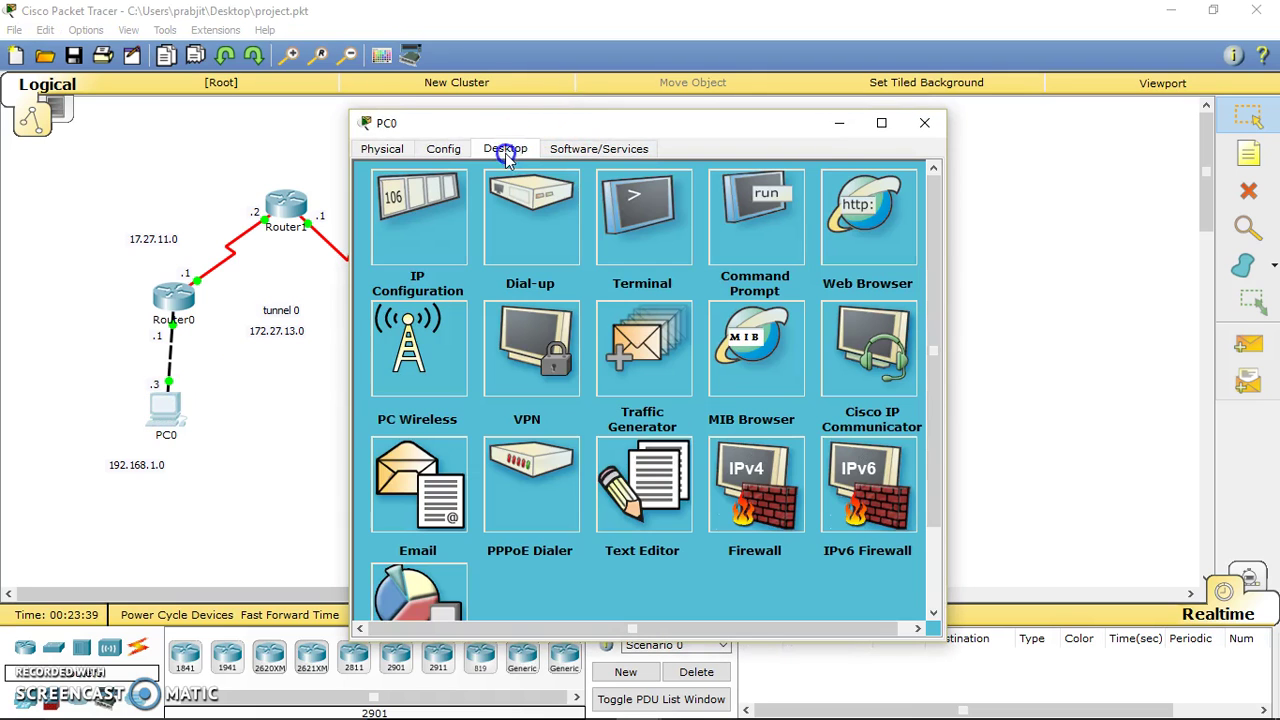
click(736, 247)
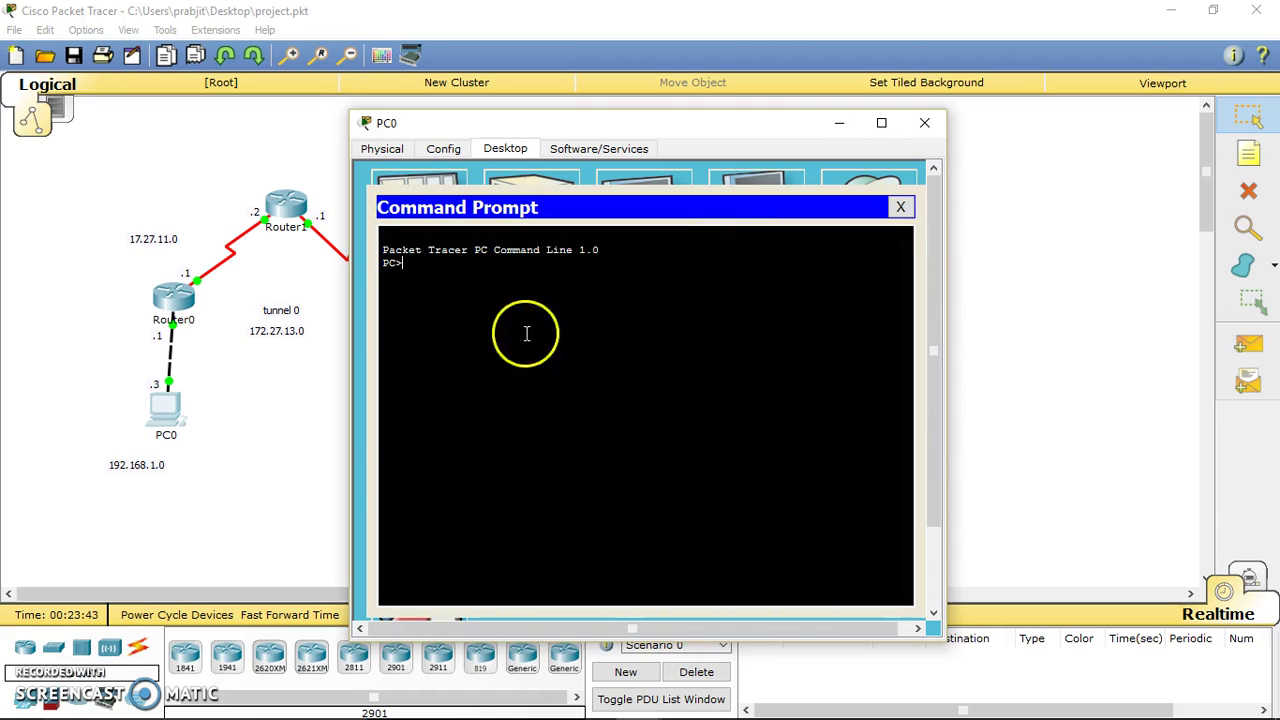
text(ping )
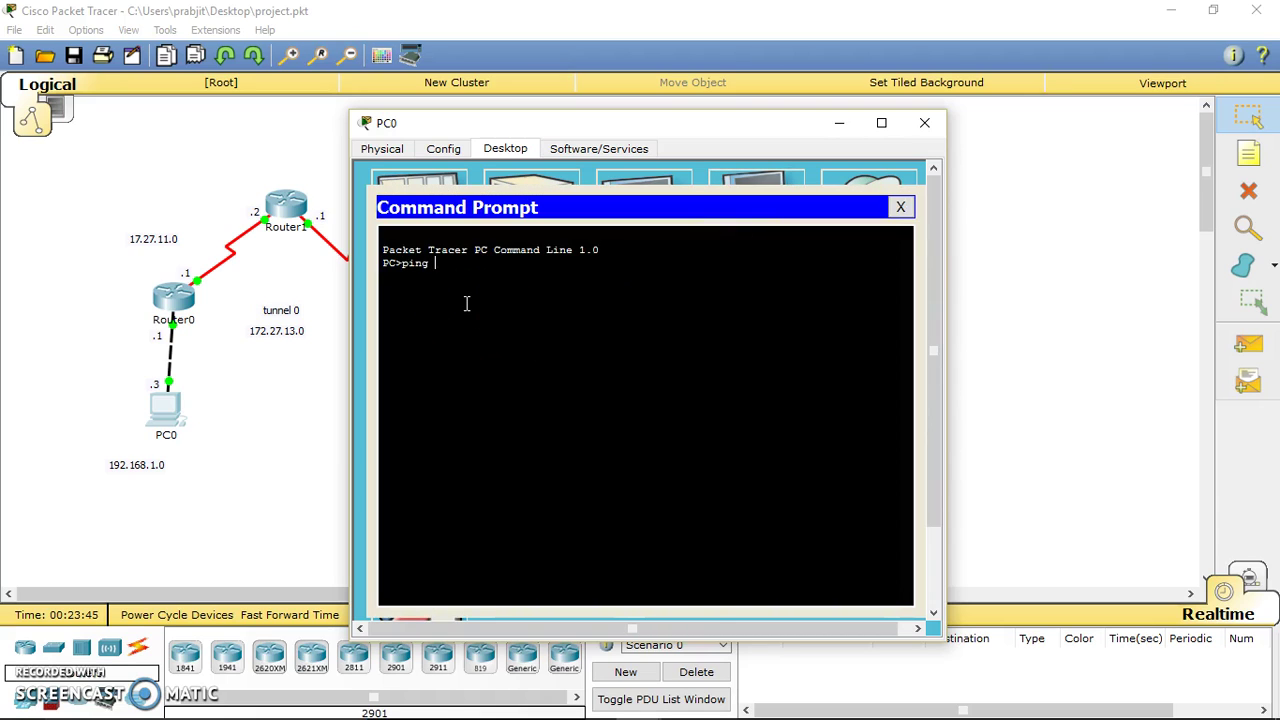
text(192.168.2.3)
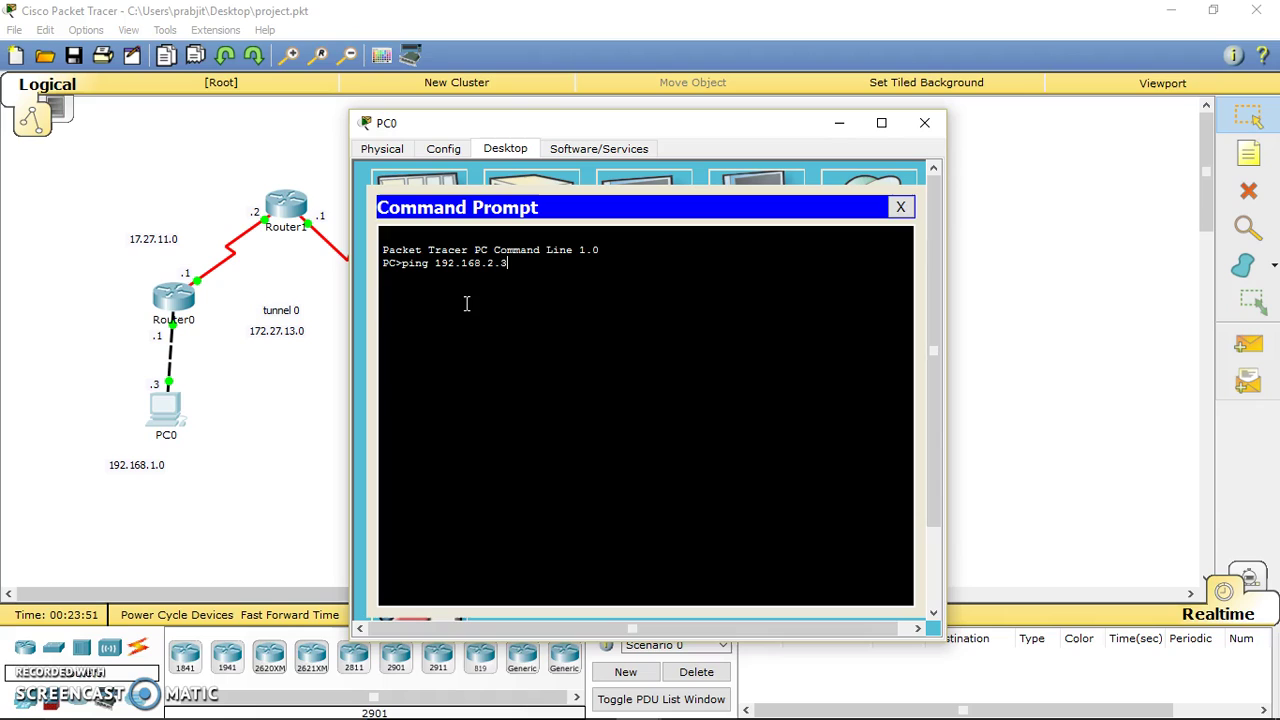
key(Return)
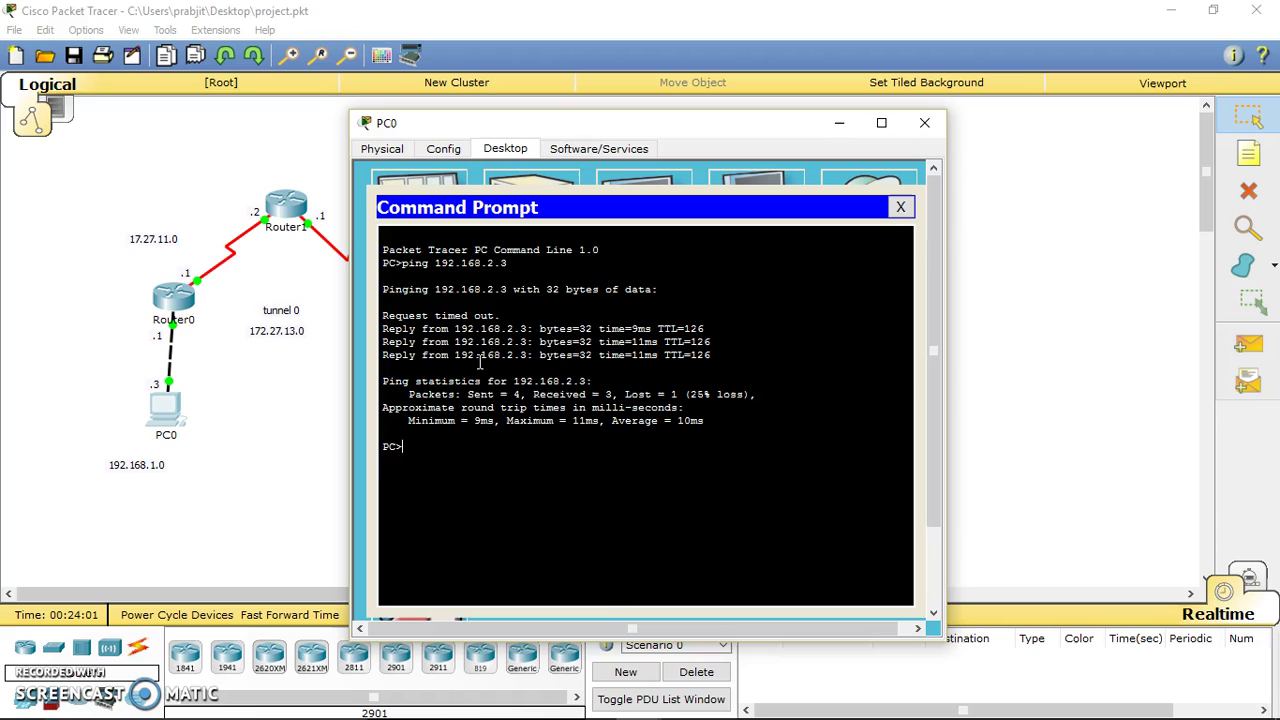
key(Up)
key(Return)
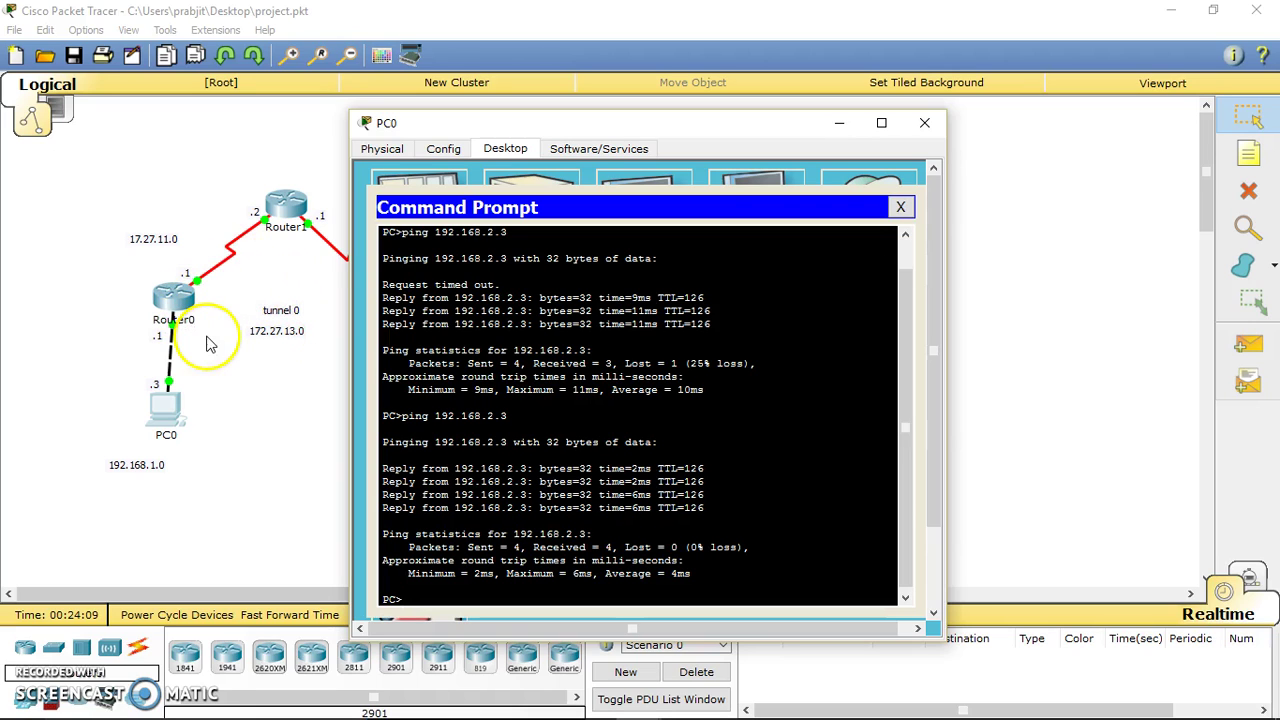
click(900, 207)
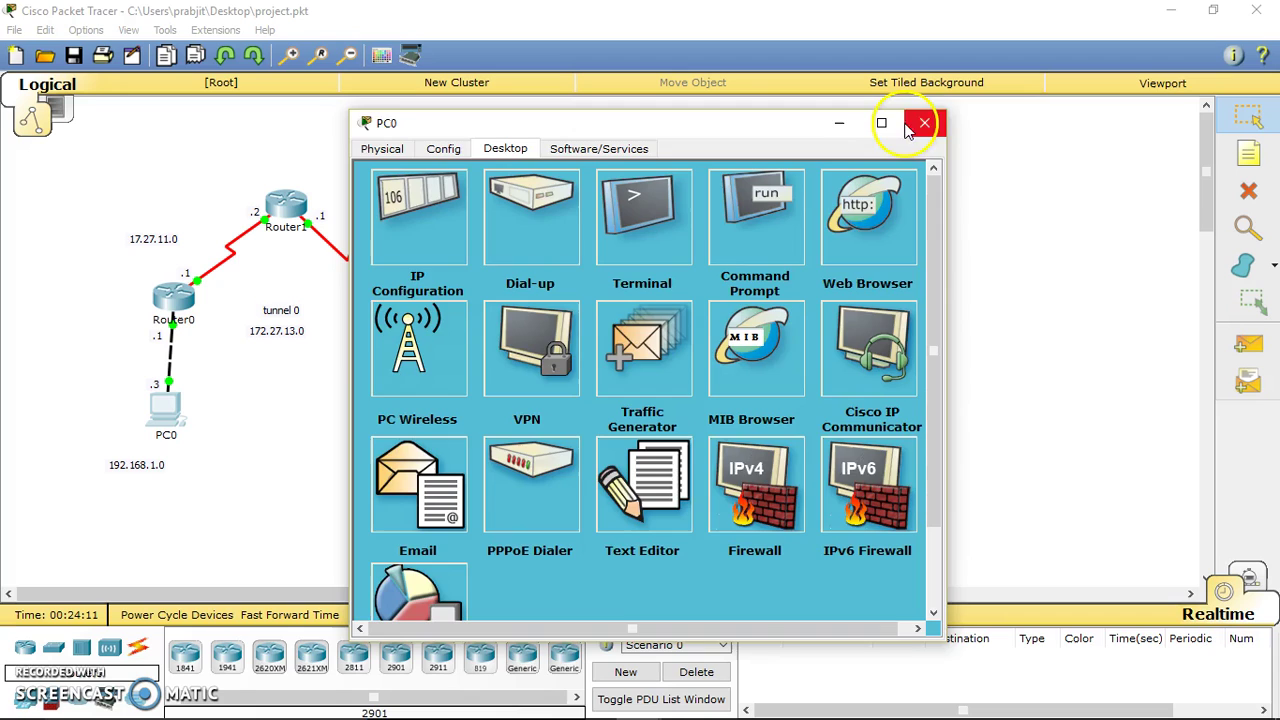
From PC1's command prompt, ping PC0 at 192.168.1.3 with 4/4 replies, then close PC1
click(924, 123)
click(414, 410)
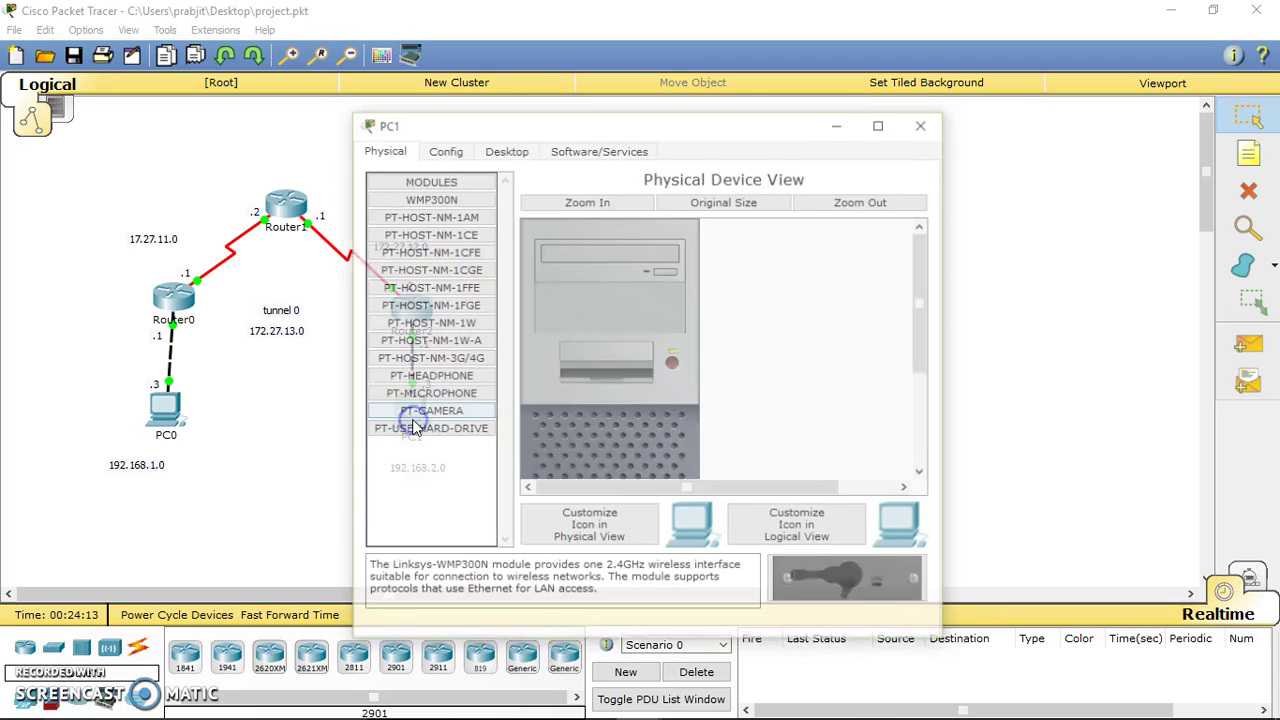
click(505, 148)
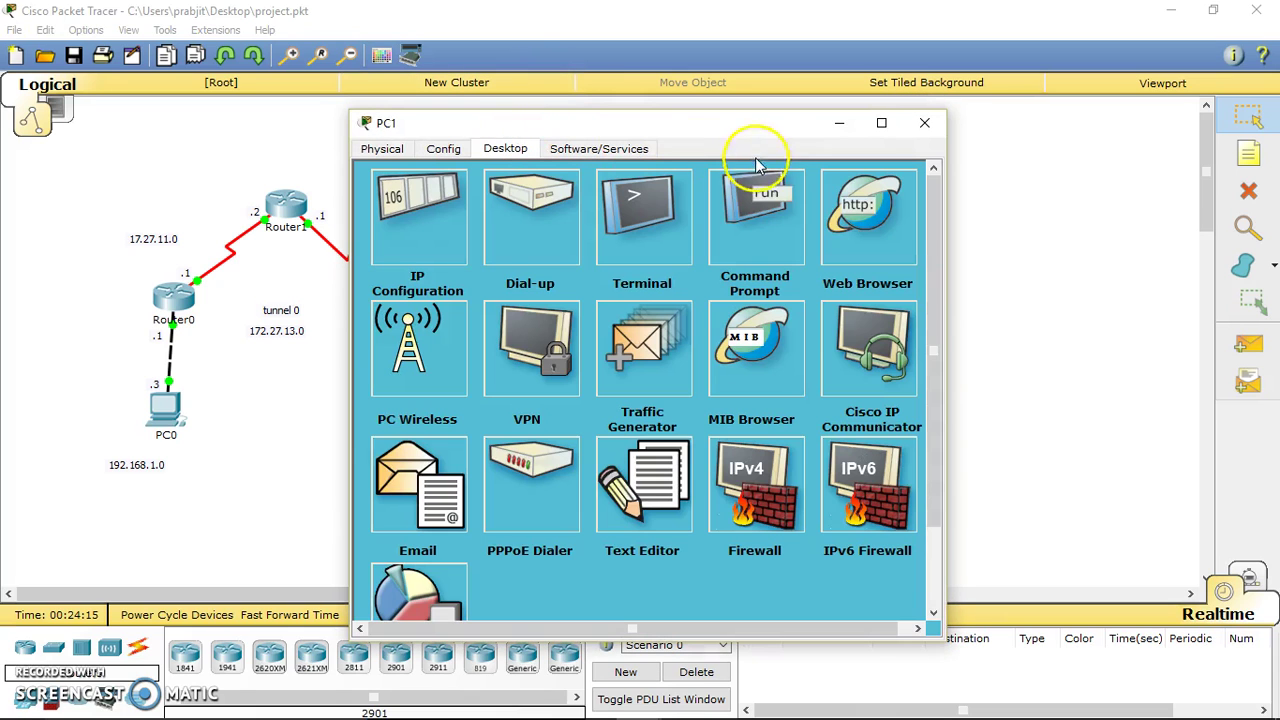
click(766, 200)
click(445, 312)
text(p)
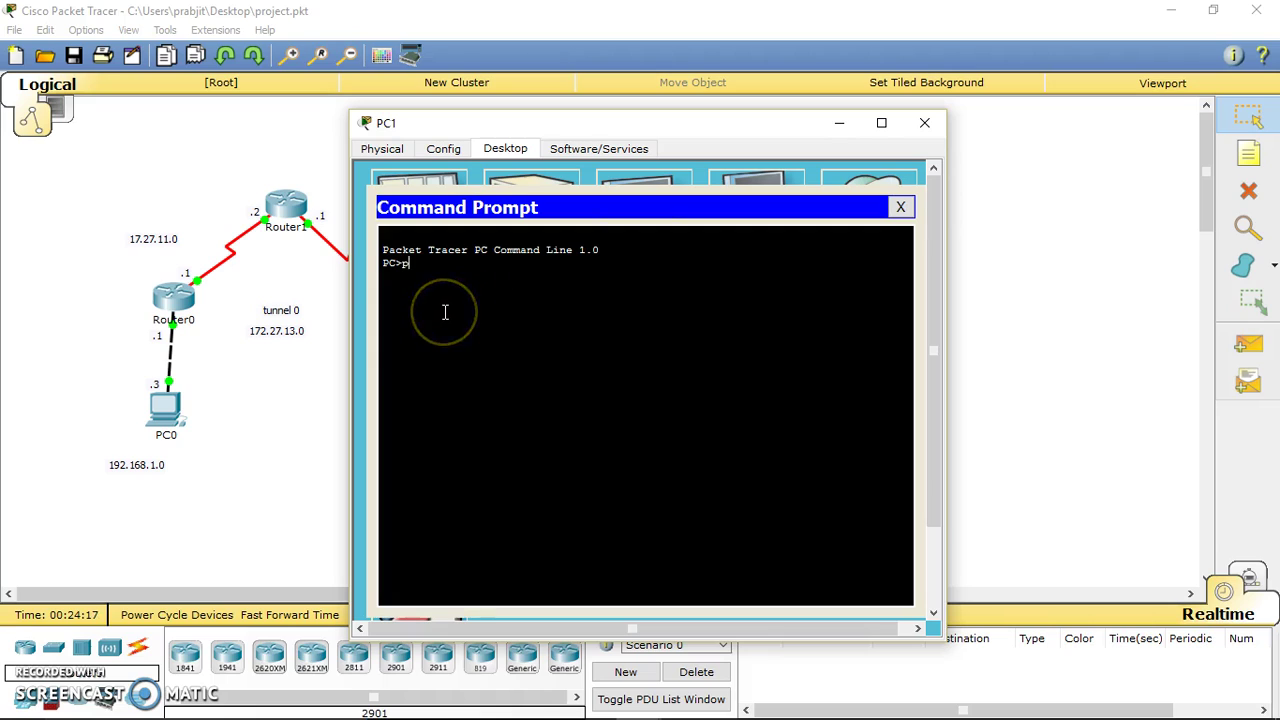
text(ing 192.16)
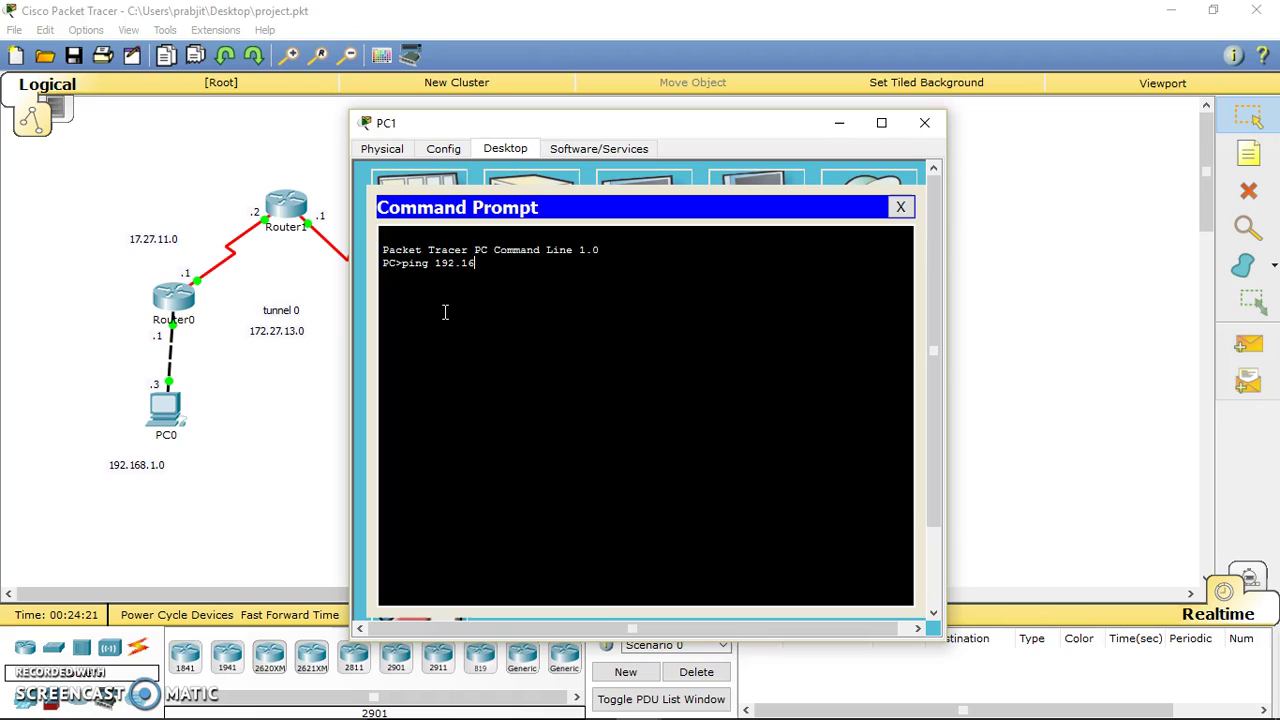
text(8.1.3)
key(Return)
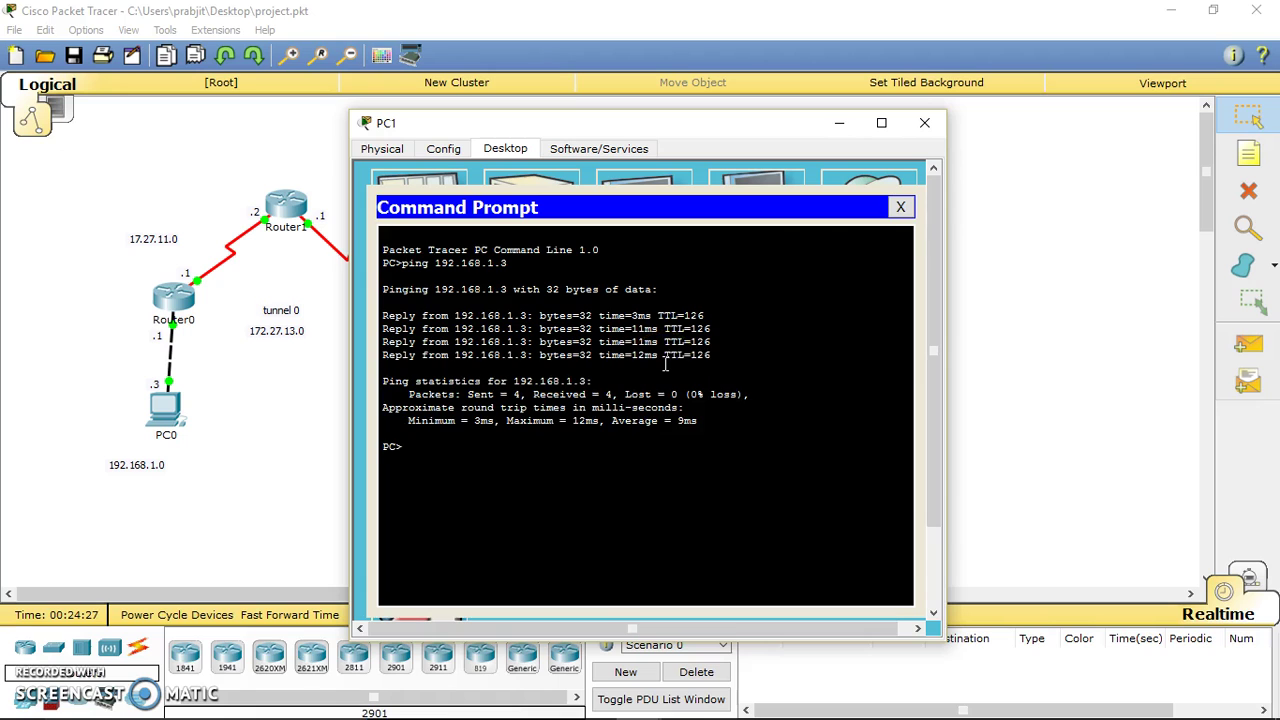
click(903, 208)
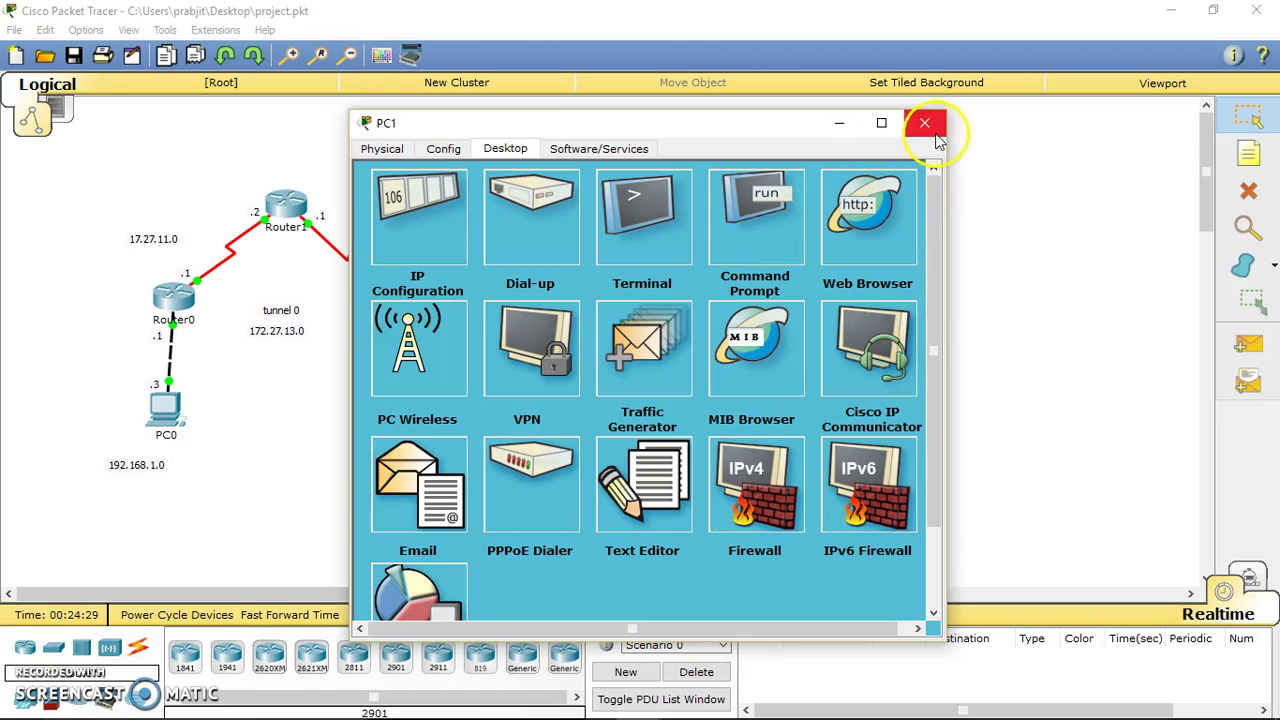
click(924, 122)
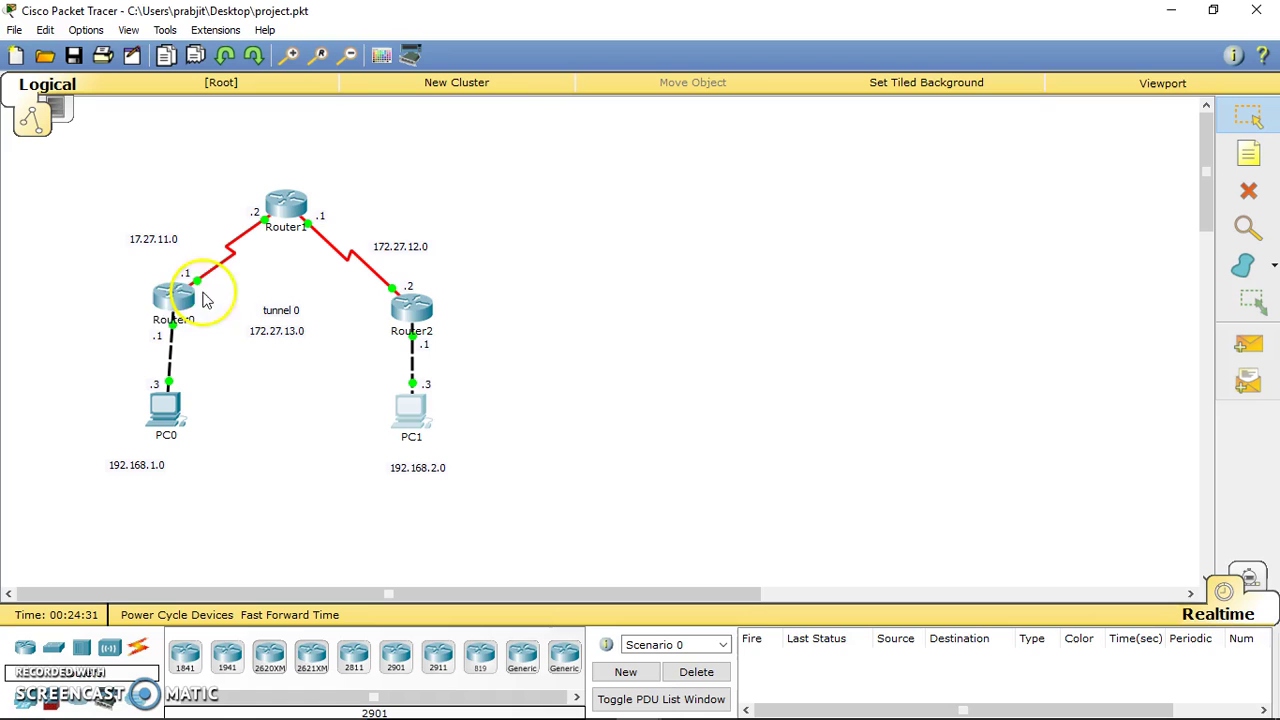
Return Router0 to privileged mode with Ctrl+Z and display its routing table with show ip route
click(168, 300)
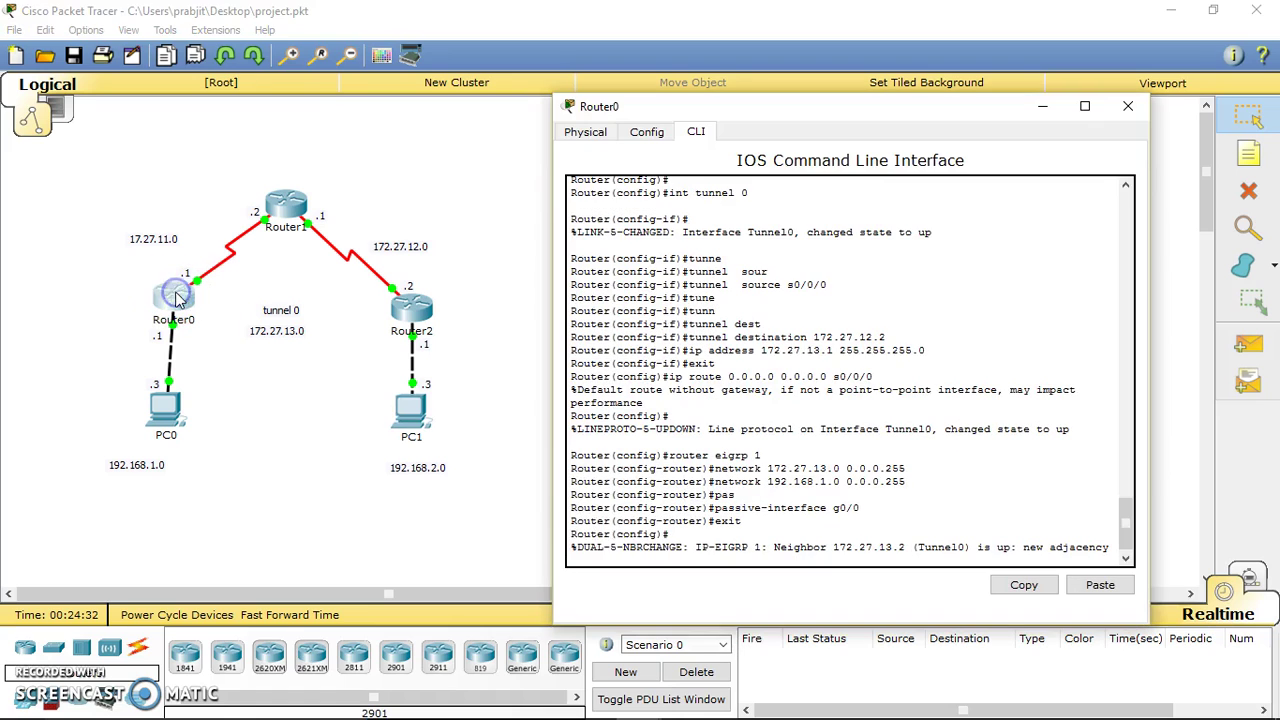
click(643, 555)
key(Return)
text(er(config)#ex)
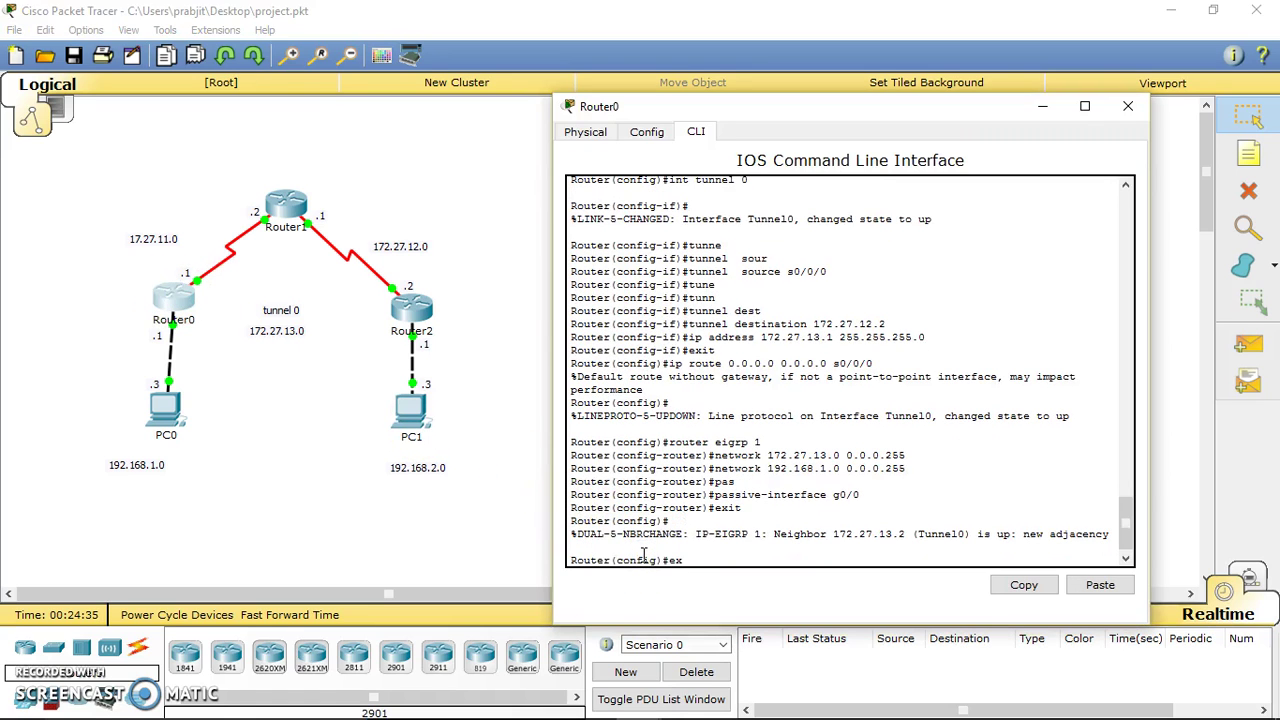
key(BackSpace)
key(ctrl+z)
key(Return)
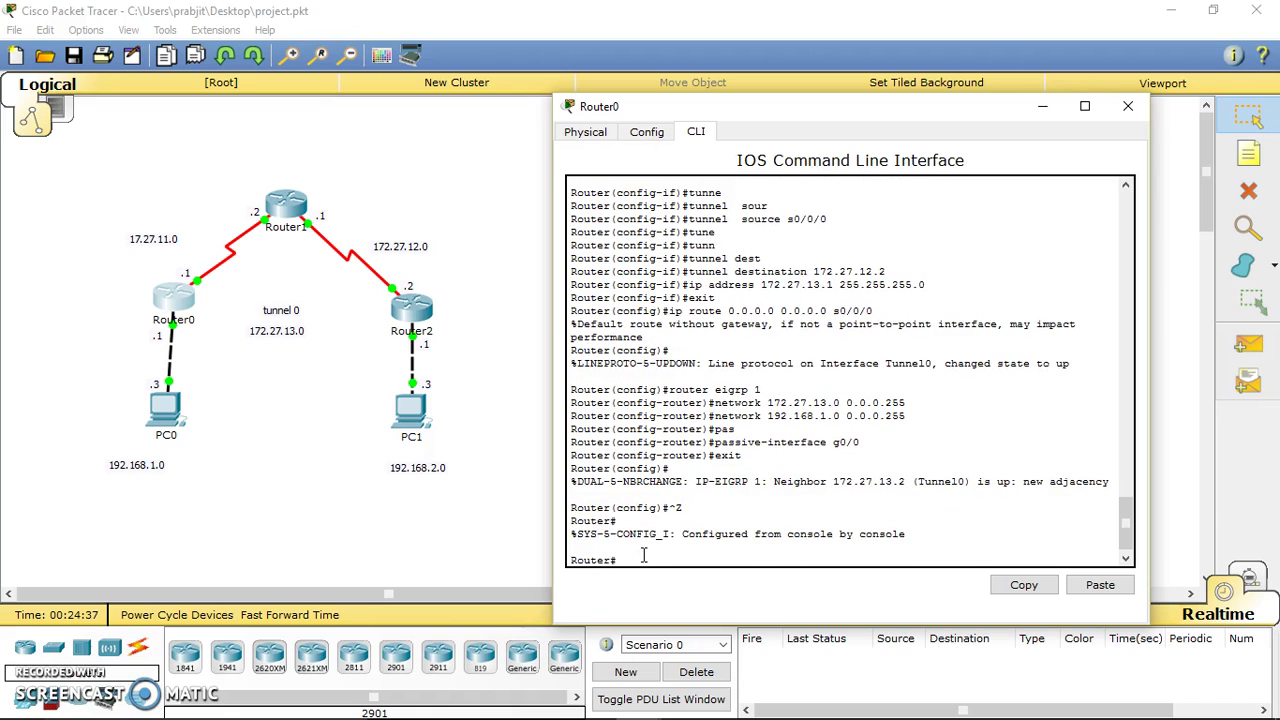
text(show ip route)
key(Return)
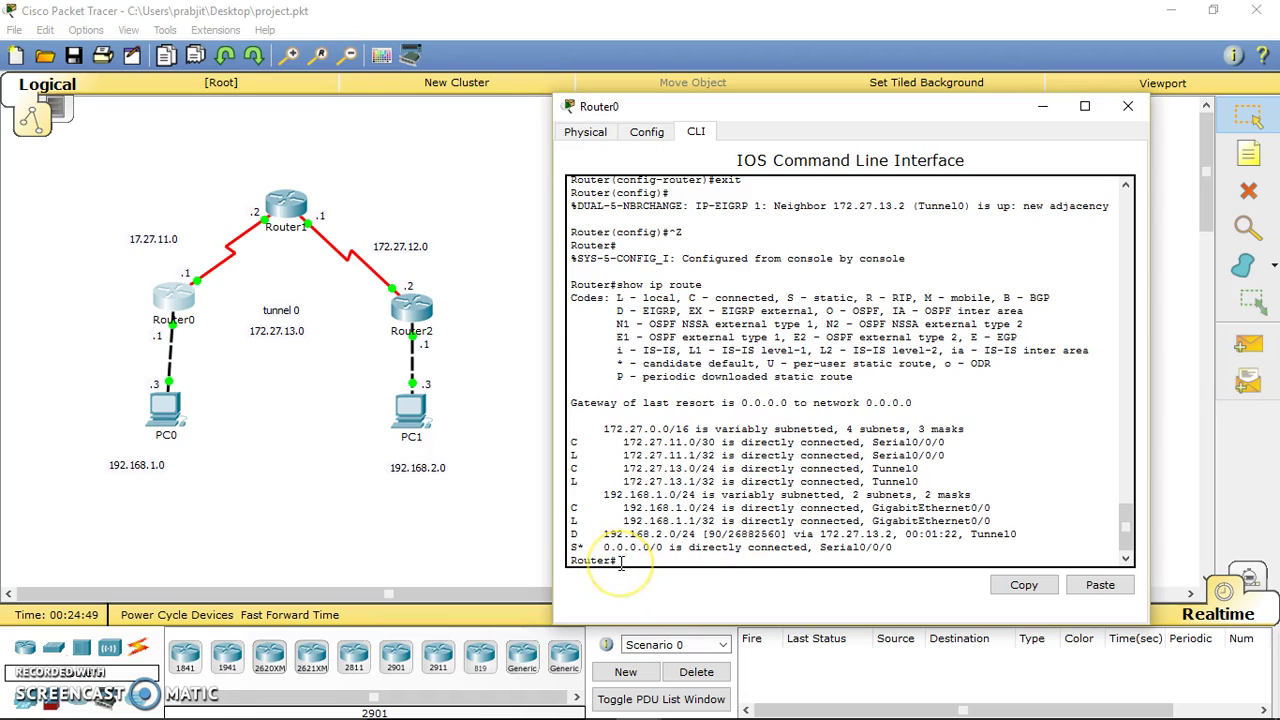
text(show ip)
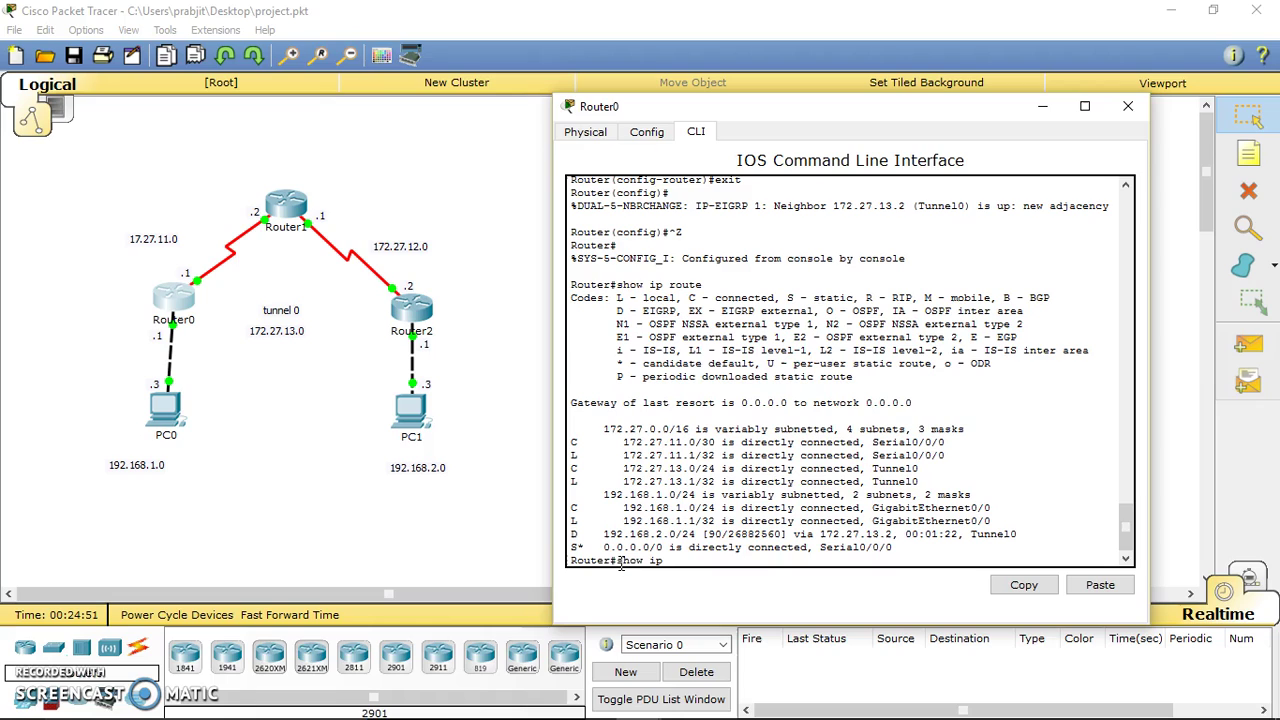
text( roote conn)
Run show ip route connected on Router0 to list 172.27.11.0/30, 172.27.13.0/24 and 192.168.1.0/24
key(Tab)
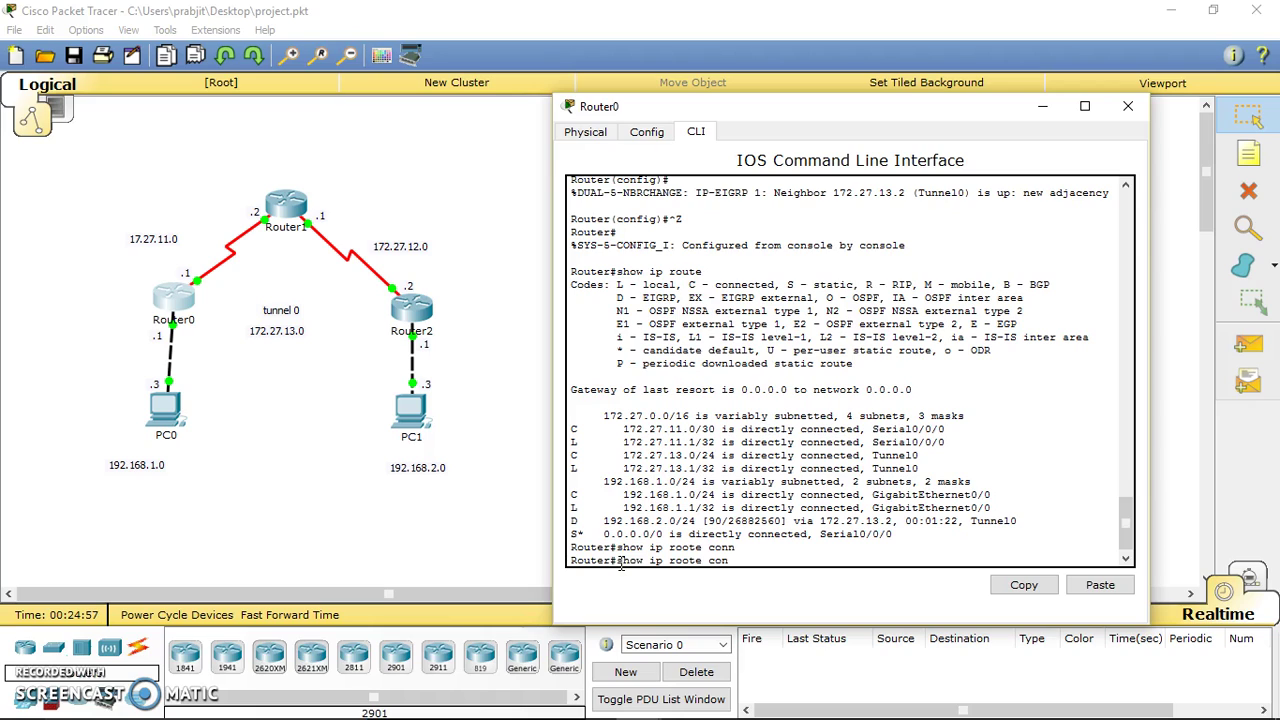
key(BackSpace)
key(BackSpace)
key(BackSpace)
text(ute connected)
key(Return)
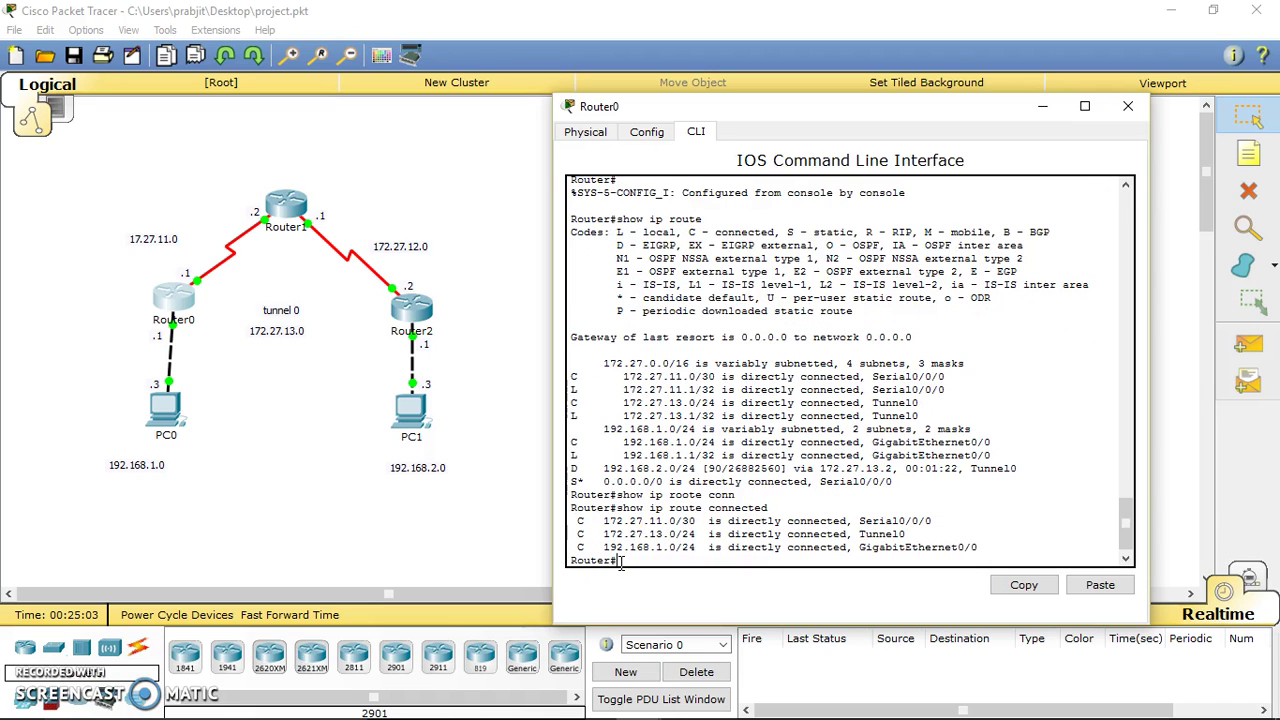
click(661, 535)
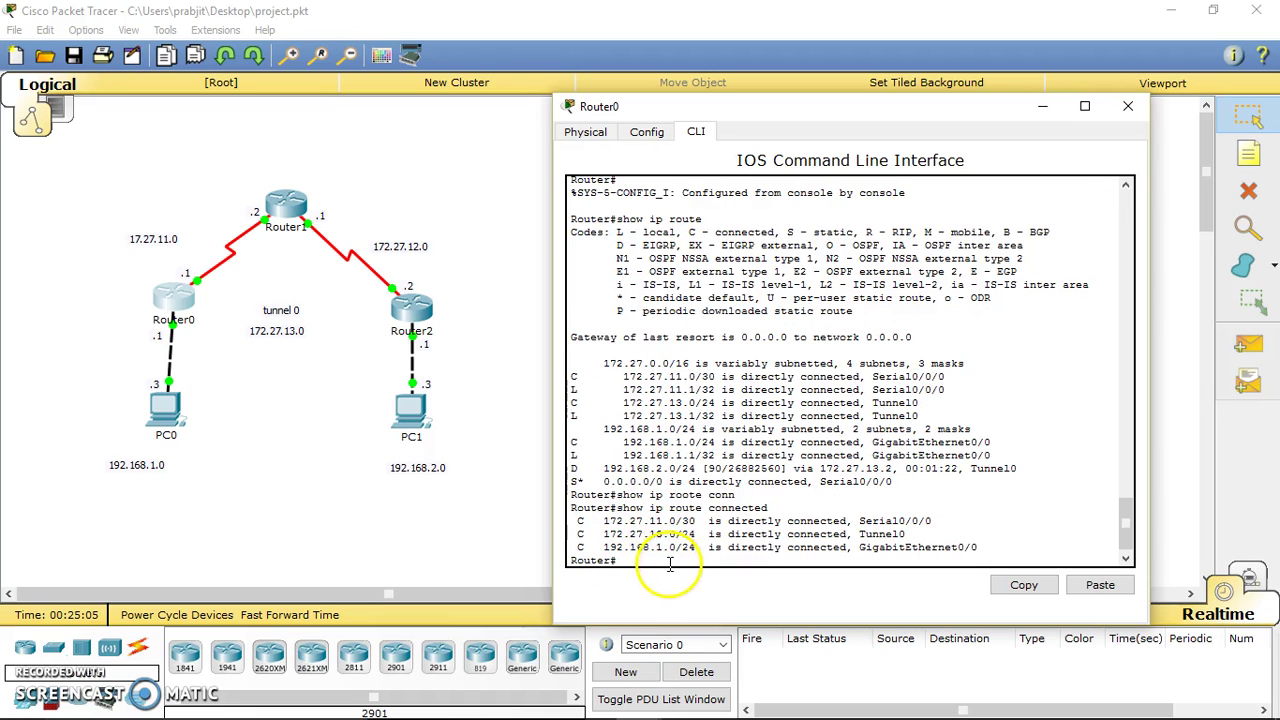